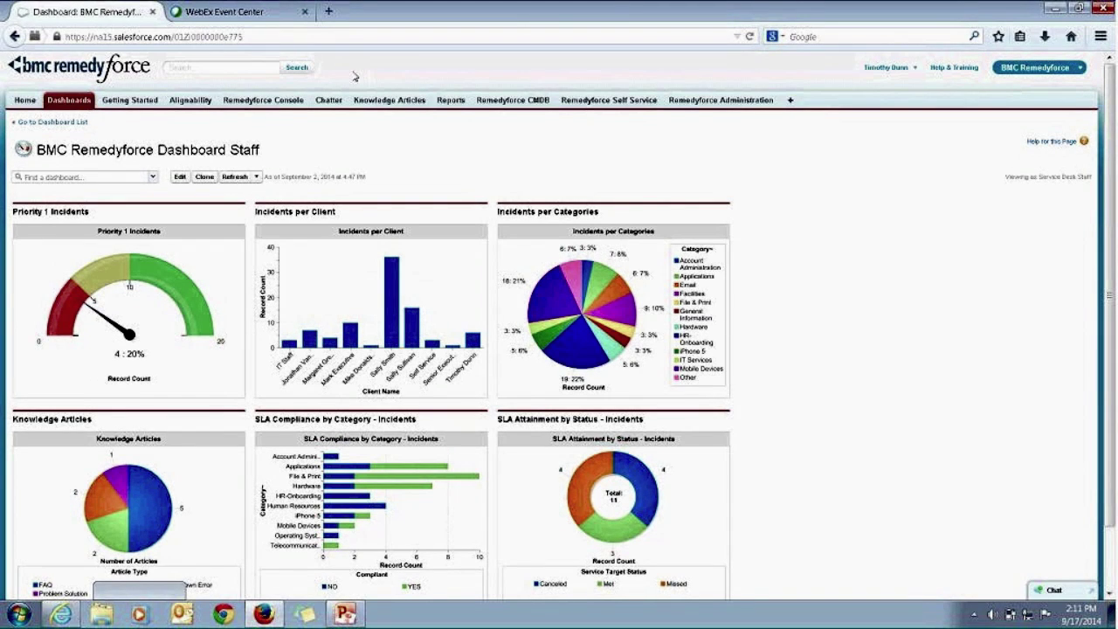
Step: Open the Remedyforce Console, collapse the sidebar, and show the Incidents/Service Requests list
left_click(291, 101)
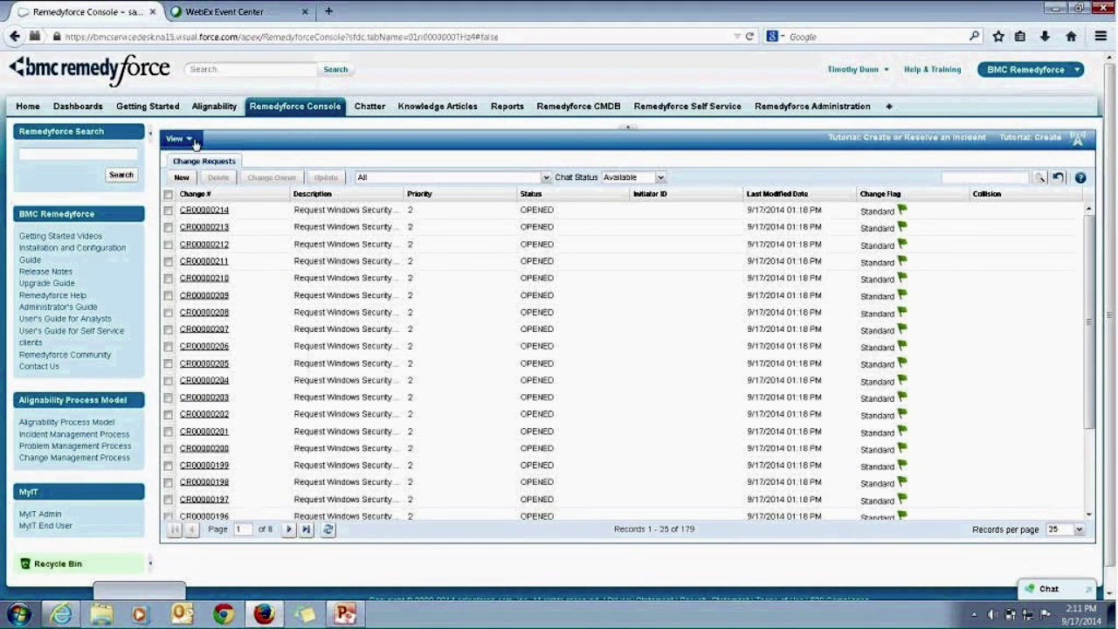
left_click(190, 139)
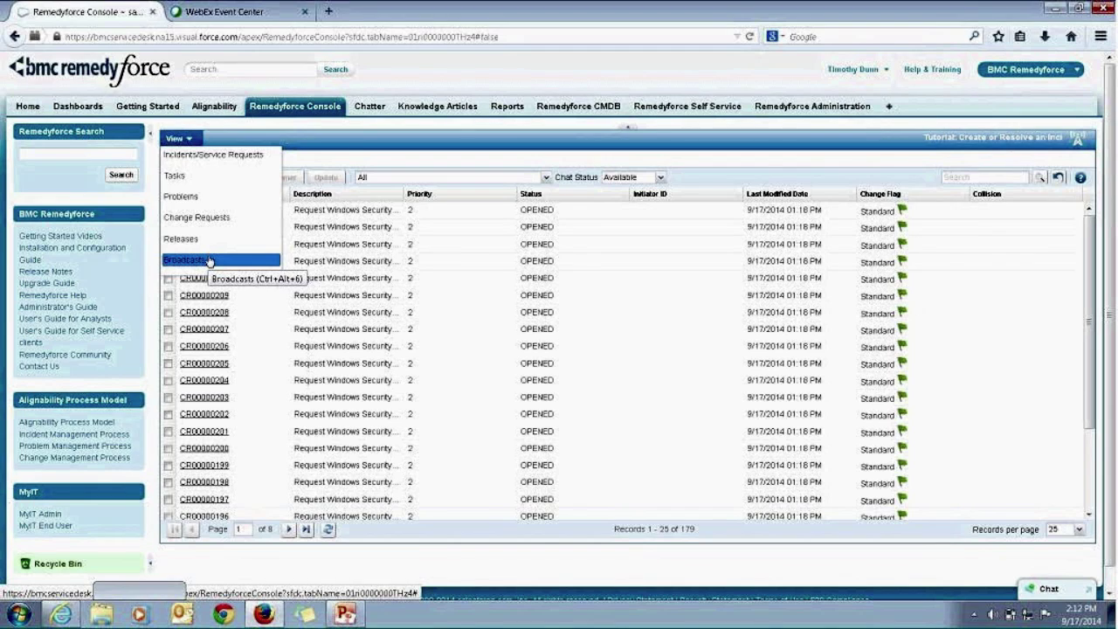
left_click(197, 217)
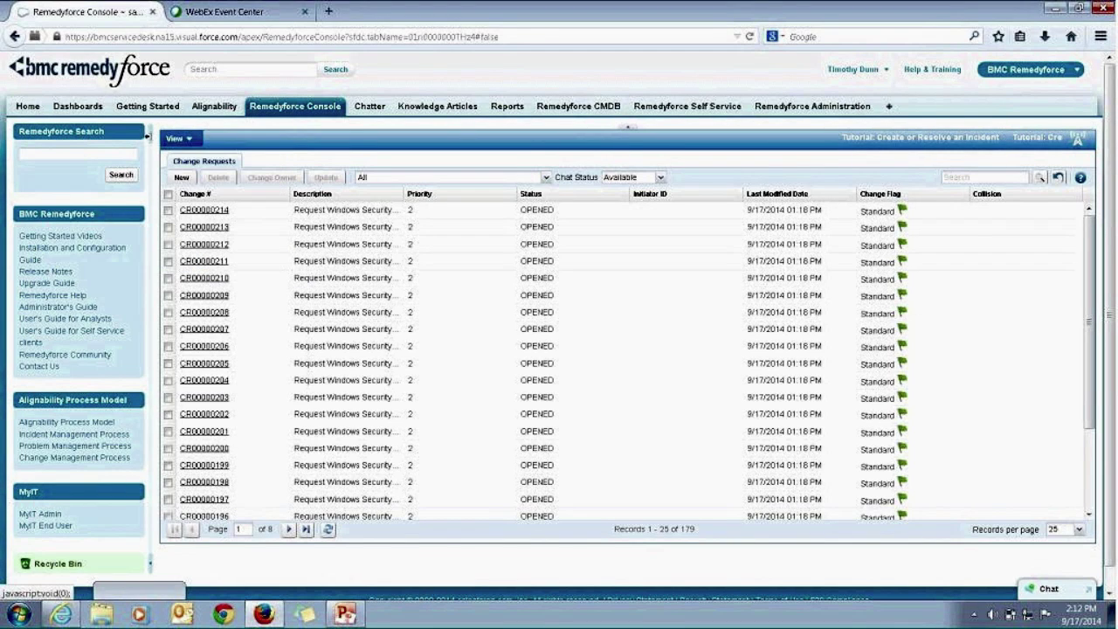
left_click(148, 135)
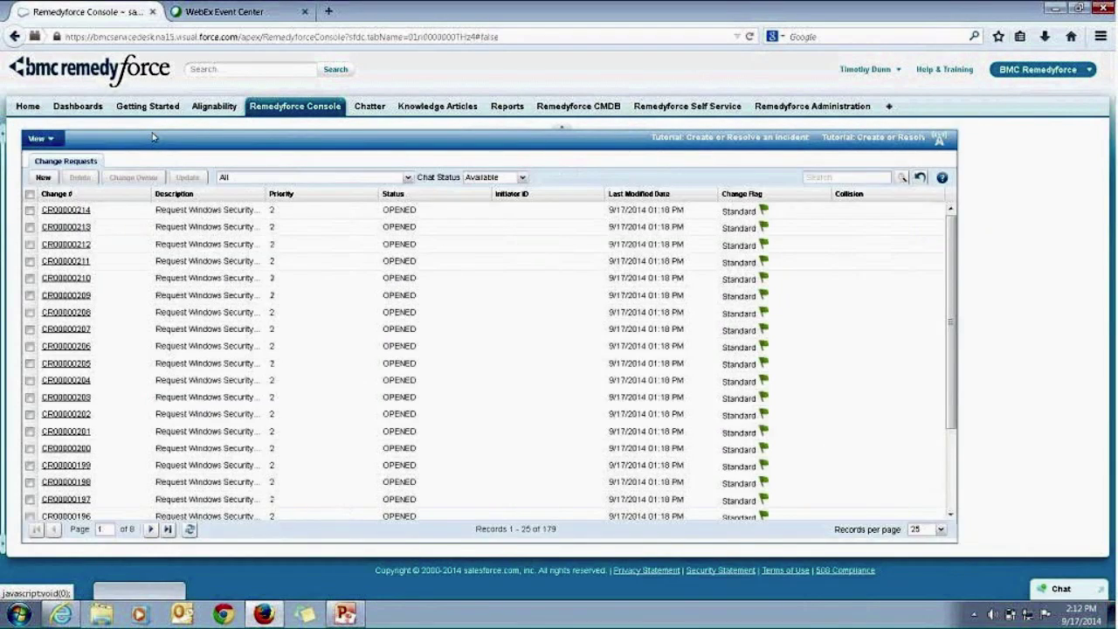
left_click(42, 139)
left_click(50, 165)
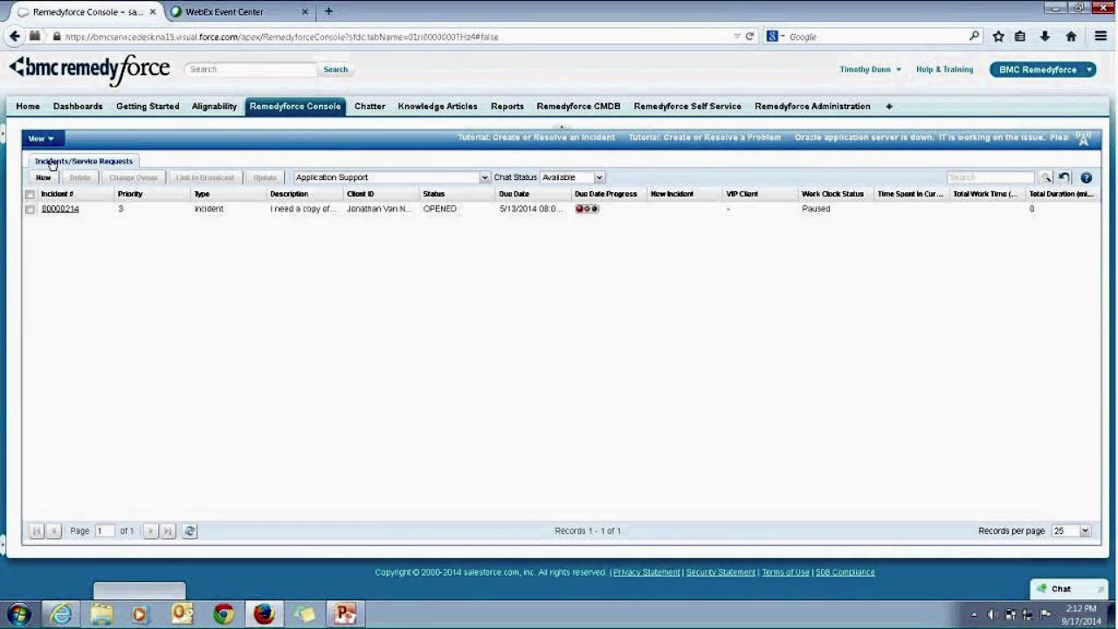
Step: Examine the Incident Queue view's filter criteria and display fields, leave without saving, and show the Incident Queue list
left_click(486, 178)
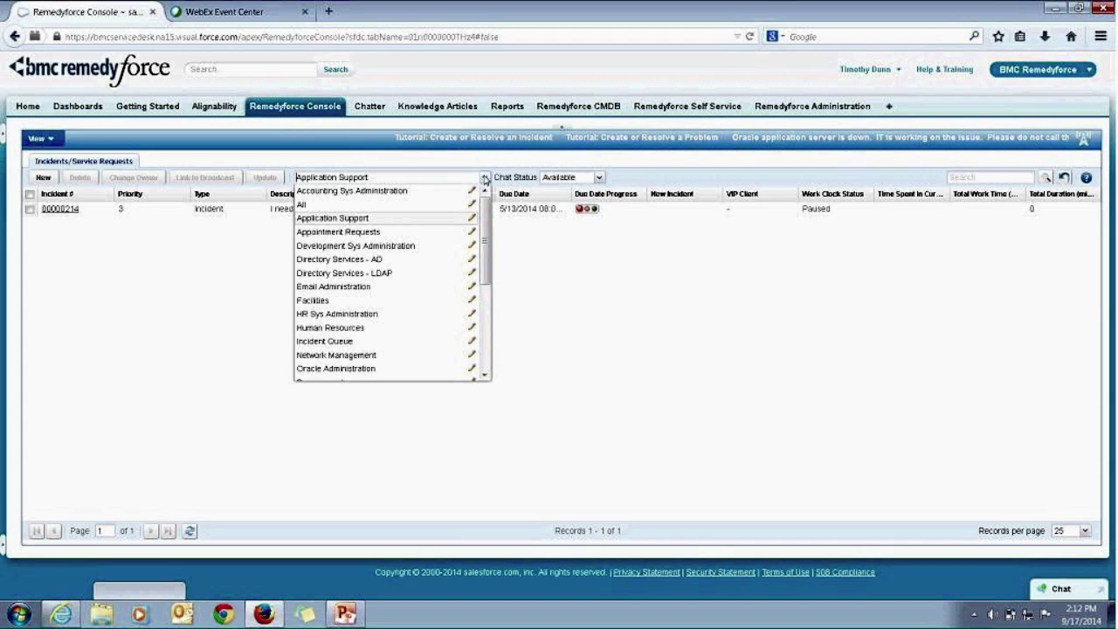
mouse_move(486, 217)
left_mouse_down()
mouse_move(497, 265)
mouse_move(499, 203)
left_mouse_up()
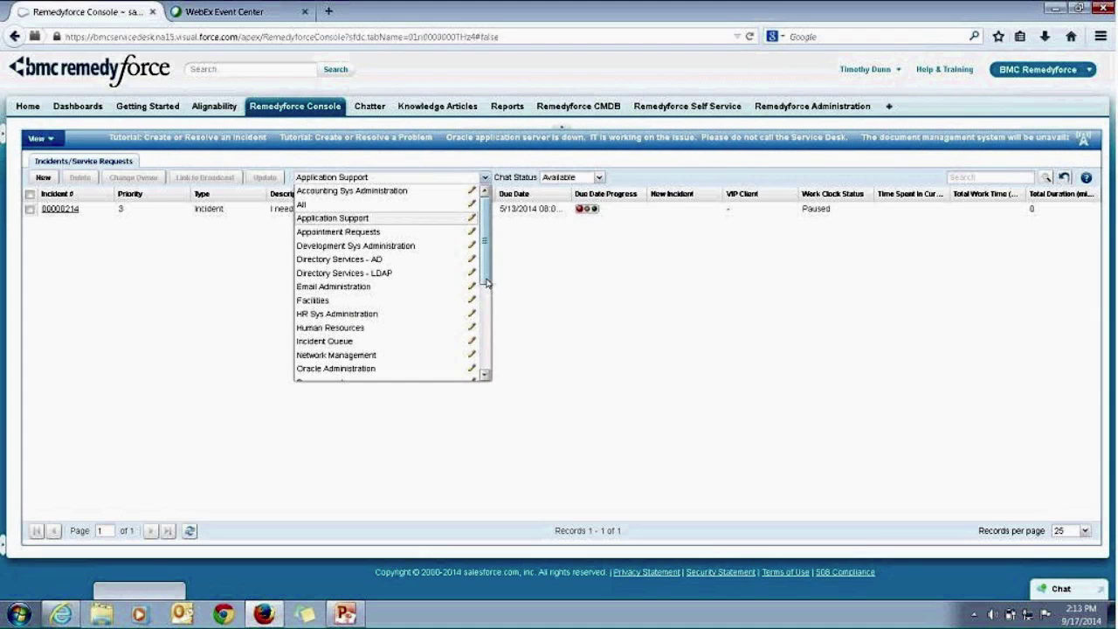
left_click_drag(486, 282, 493, 250)
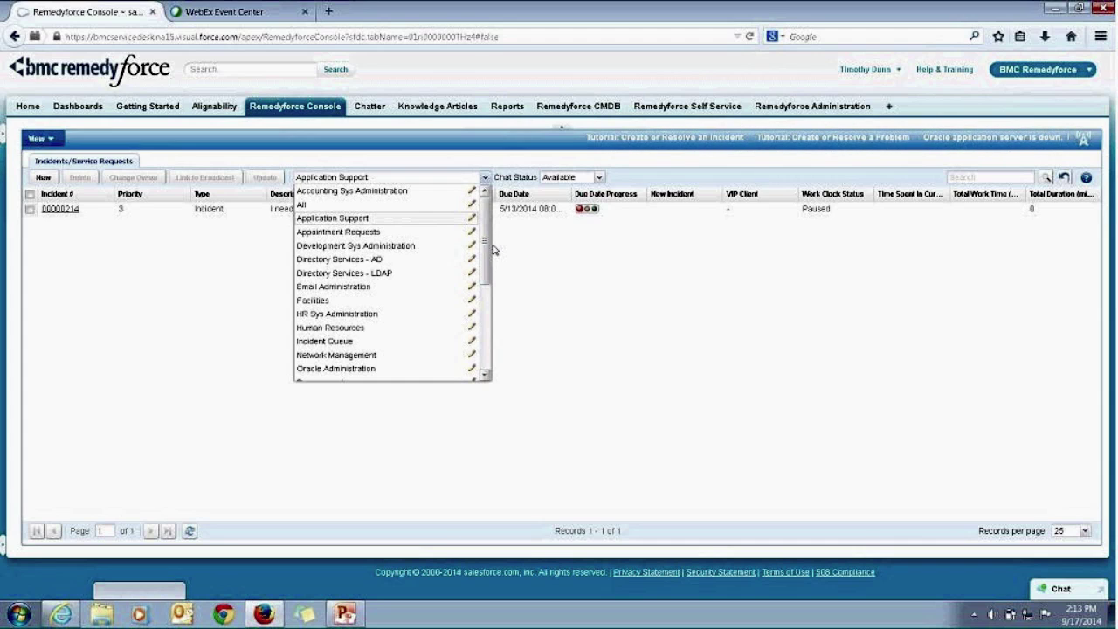
left_click_drag(486, 255, 489, 294)
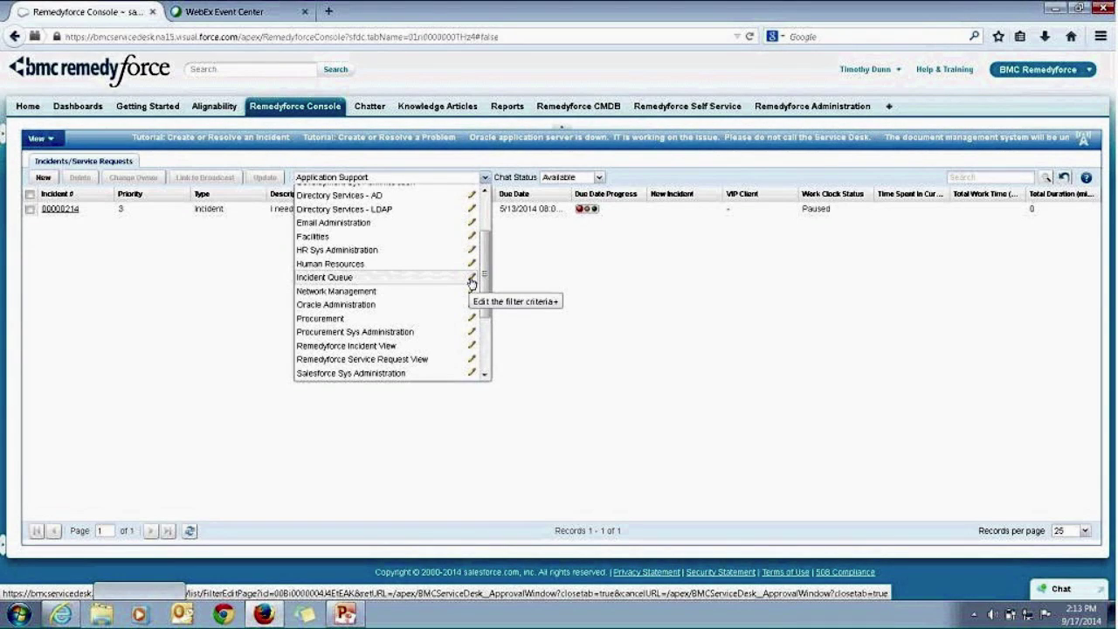
left_click(471, 281)
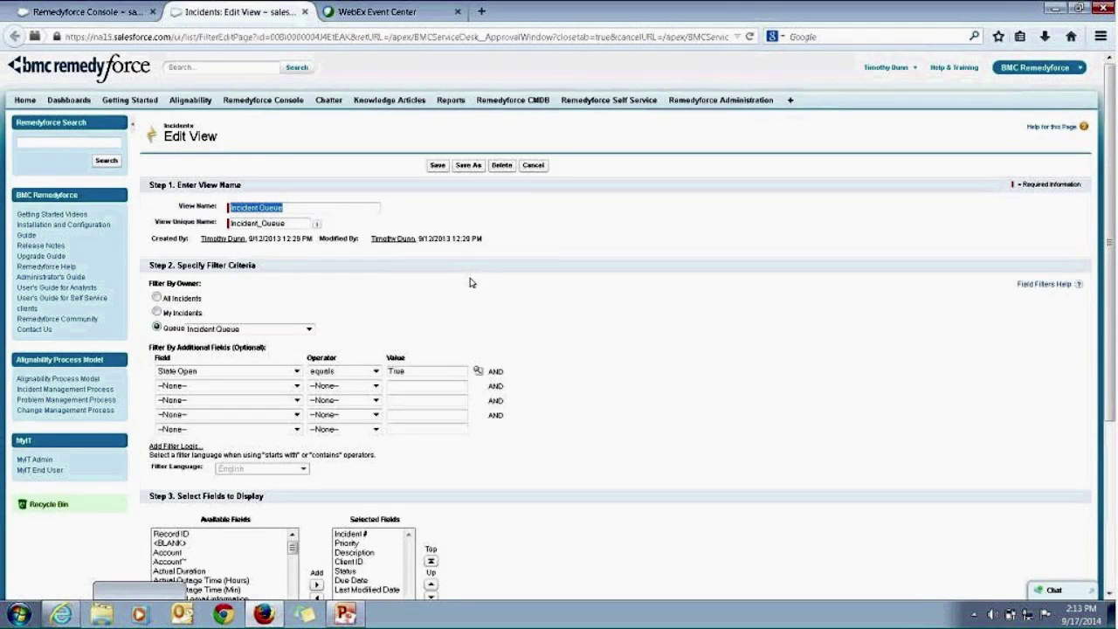
scroll(1113, 207, "down", 3)
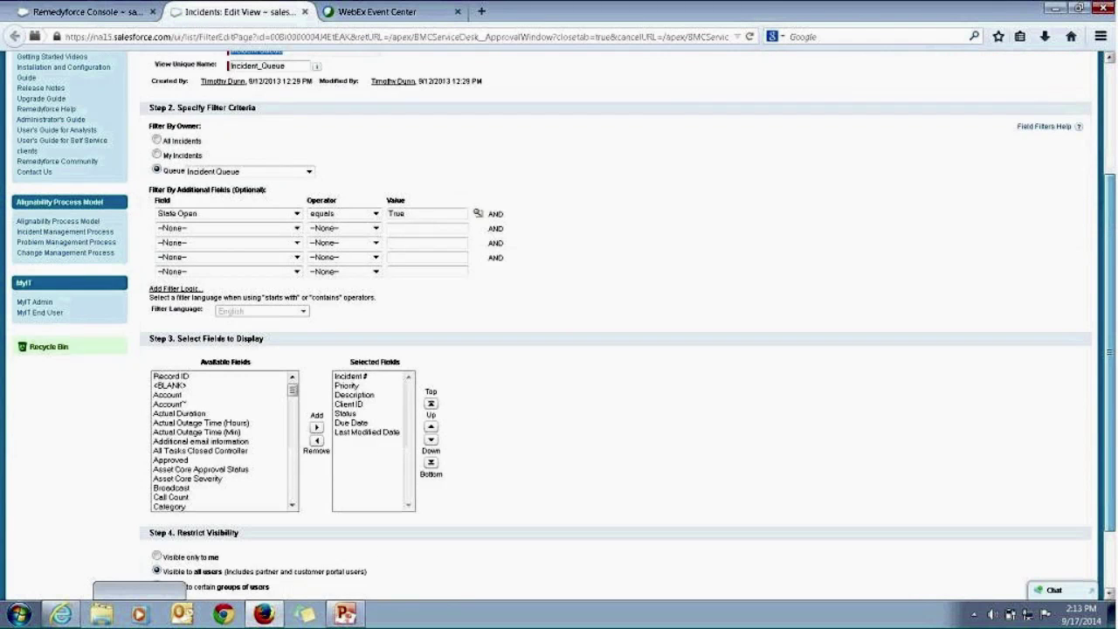
left_click_drag(1114, 317, 1111, 178)
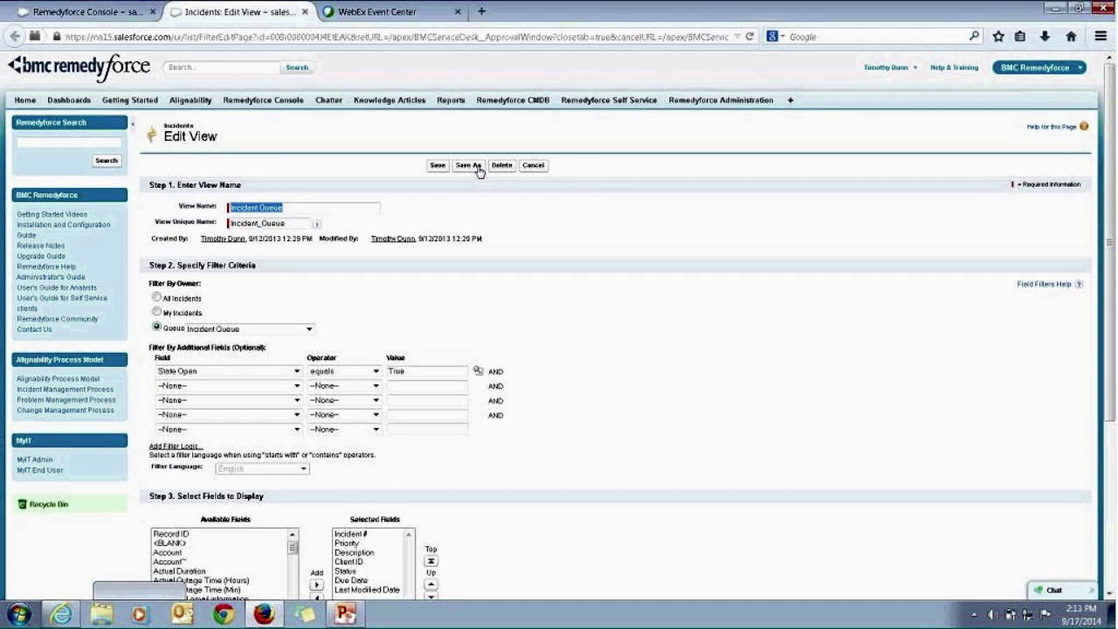
left_click(533, 168)
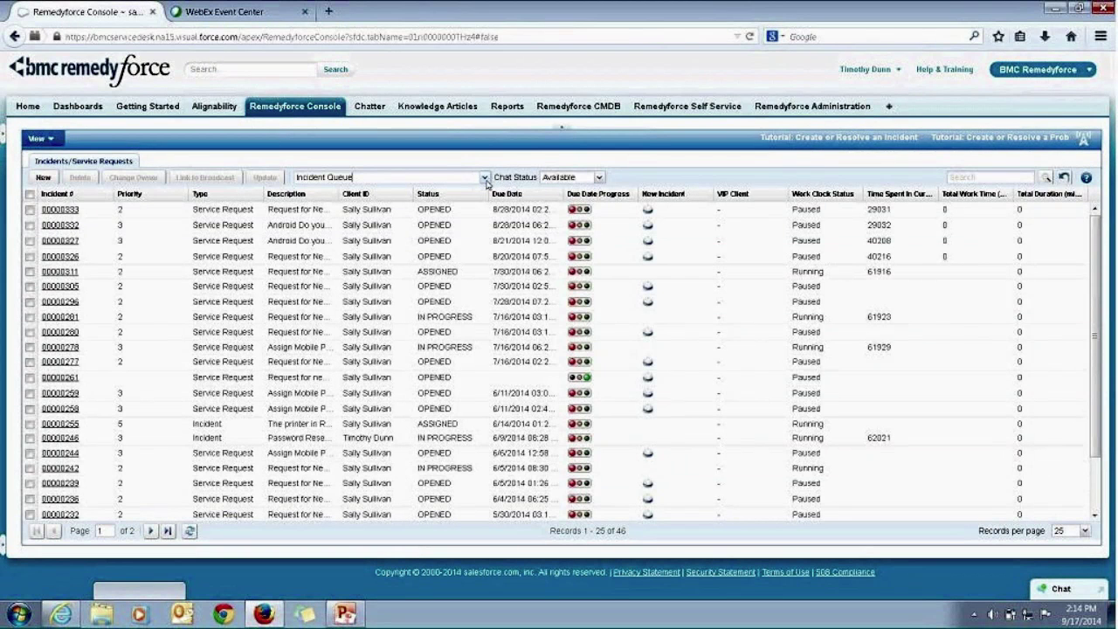
Step: Open the form for creating a new incident view, look through the owner queue choices, and cancel the form
left_click(484, 178)
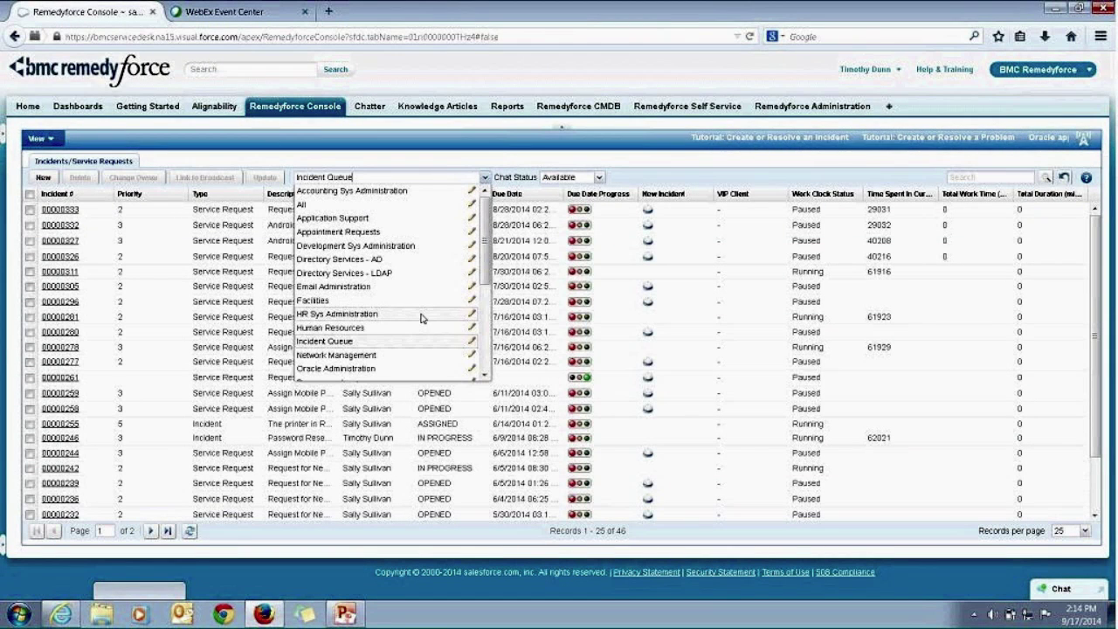
left_click_drag(489, 284, 495, 371)
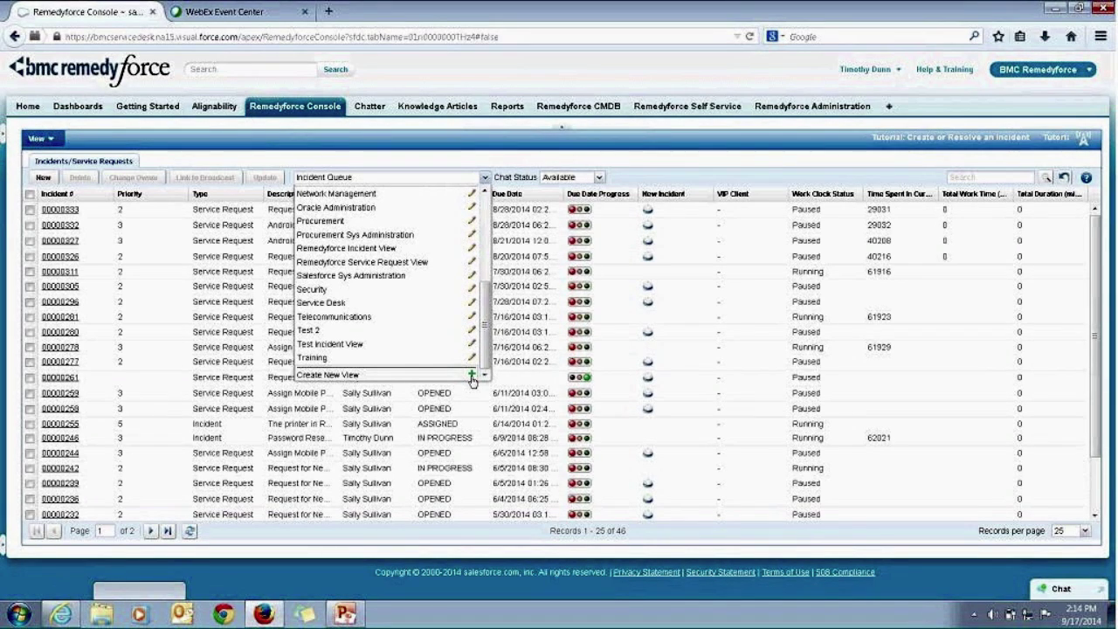
left_click(472, 376)
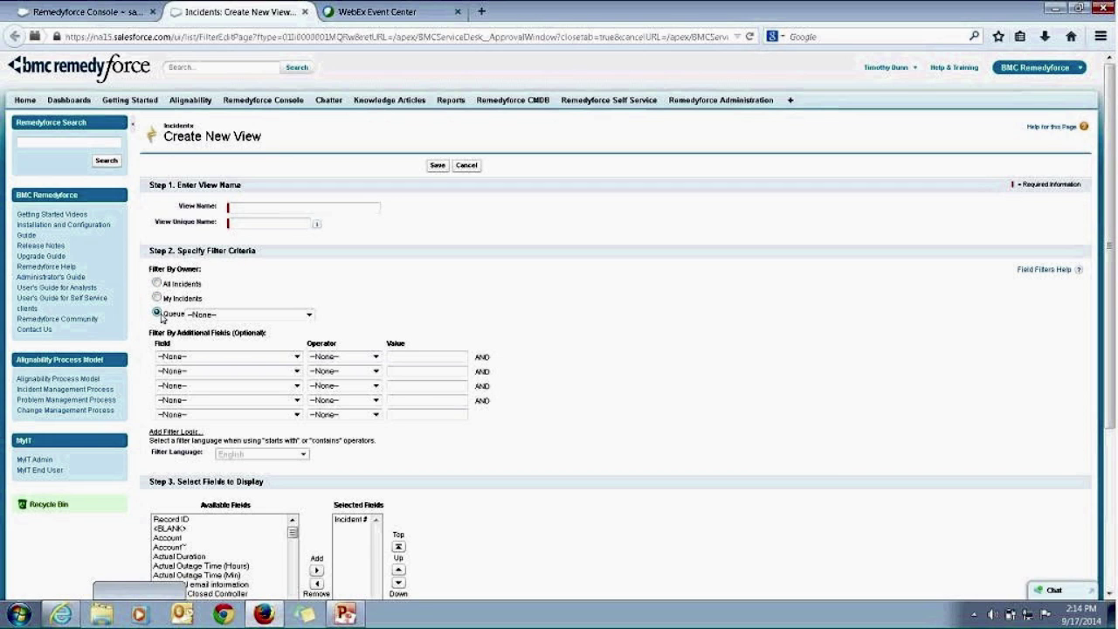
left_click(309, 314)
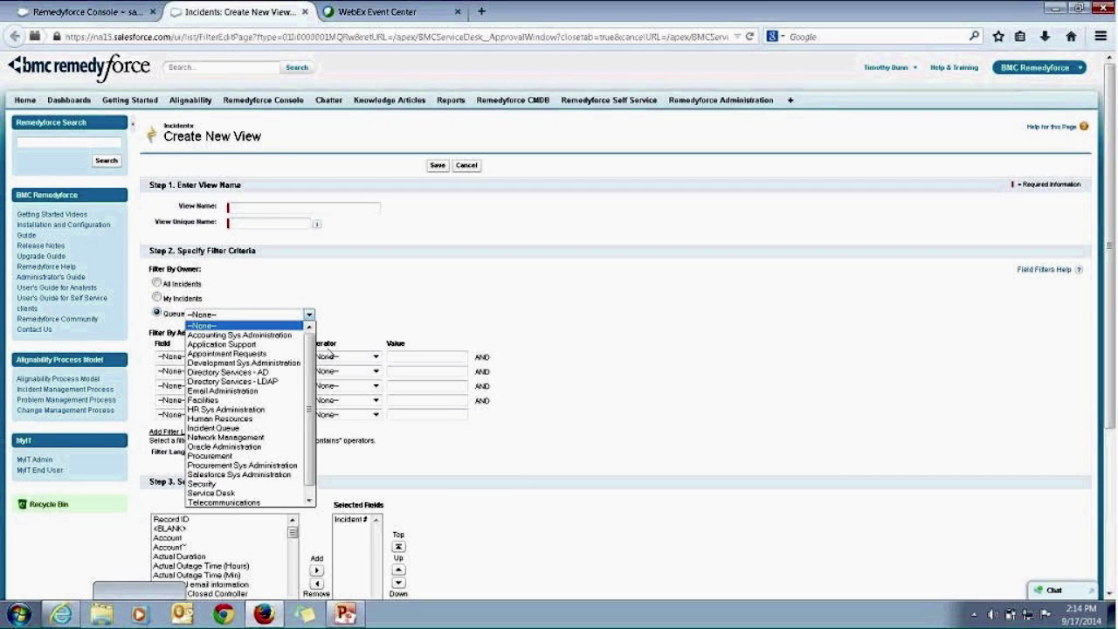
left_click_drag(309, 409, 311, 384)
left_click(332, 300)
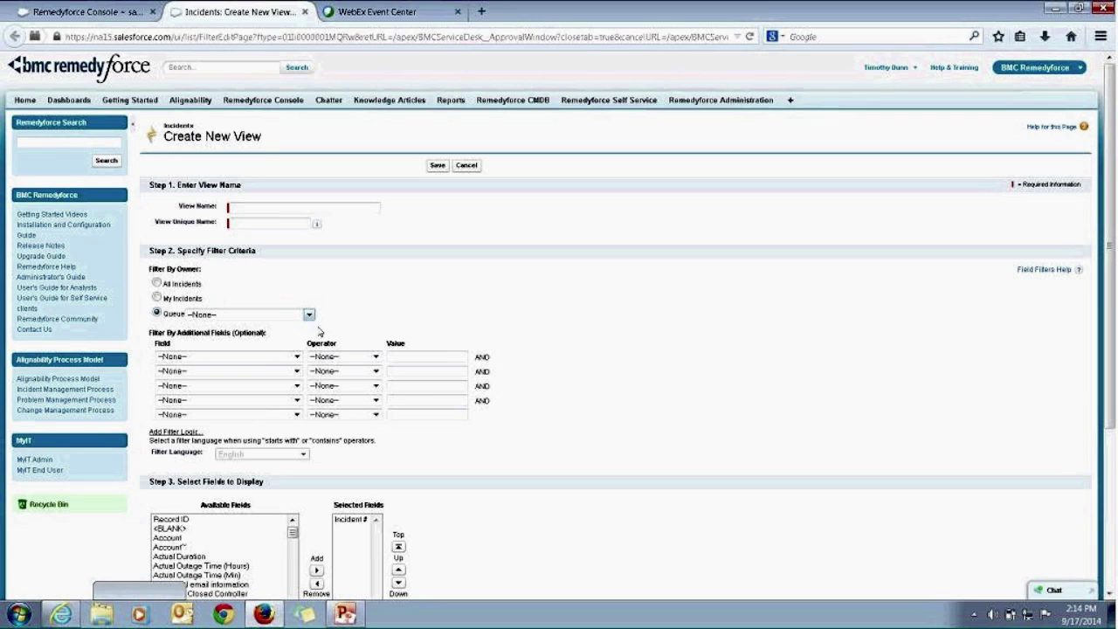
left_click(467, 166)
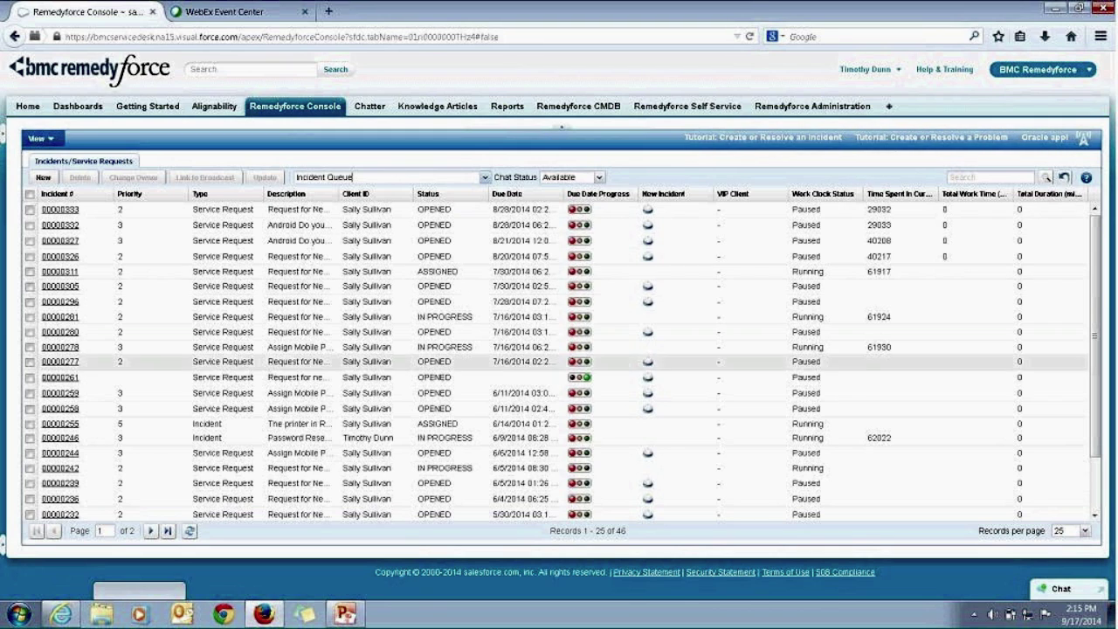
Step: Change the owner of service requests 00000259, 00000258 and 00000244 to the fourth staff member listed
left_click(30, 393)
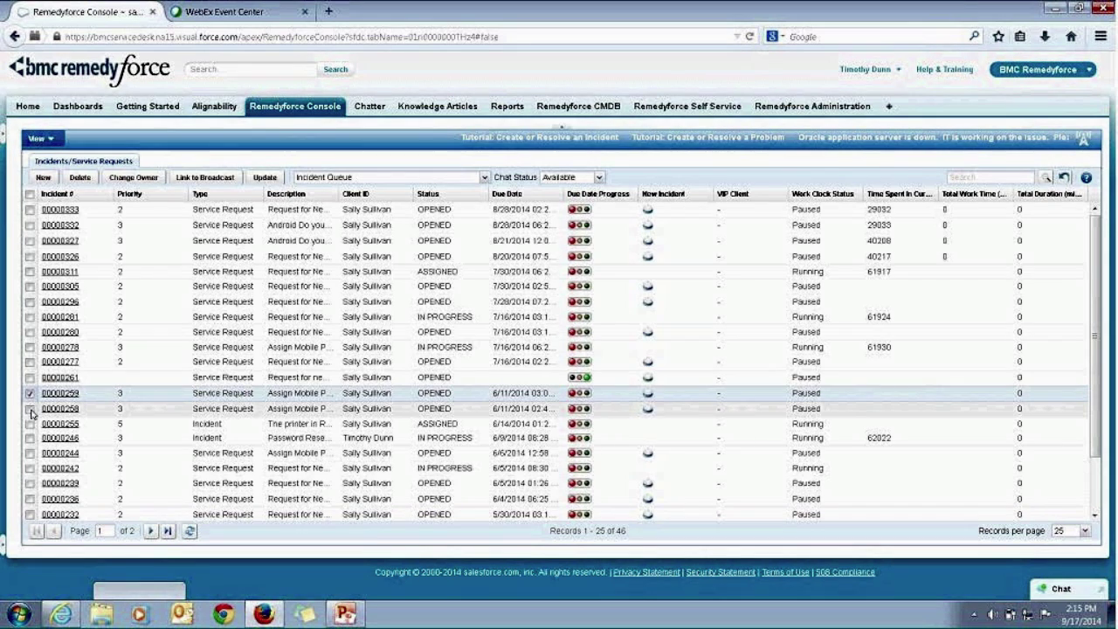
left_click(30, 454)
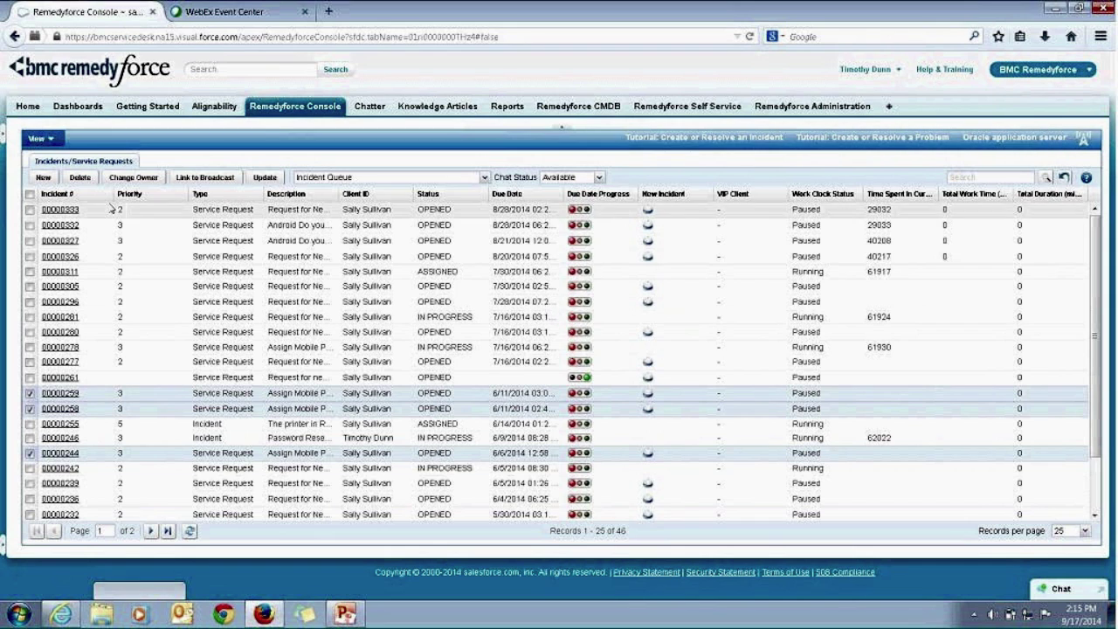
left_click(129, 178)
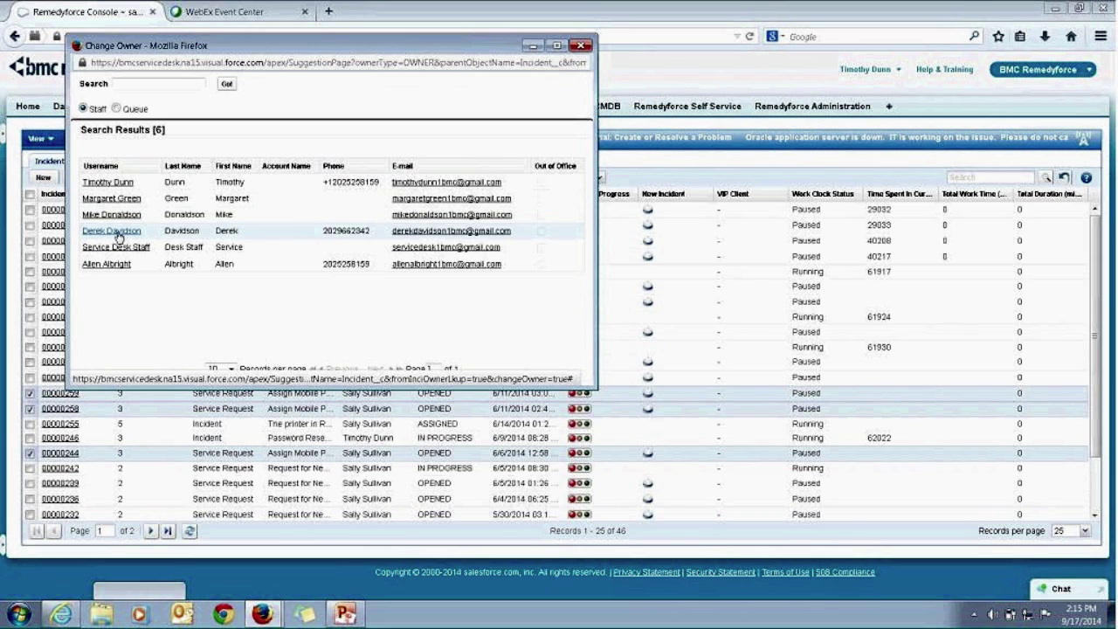
left_click(118, 236)
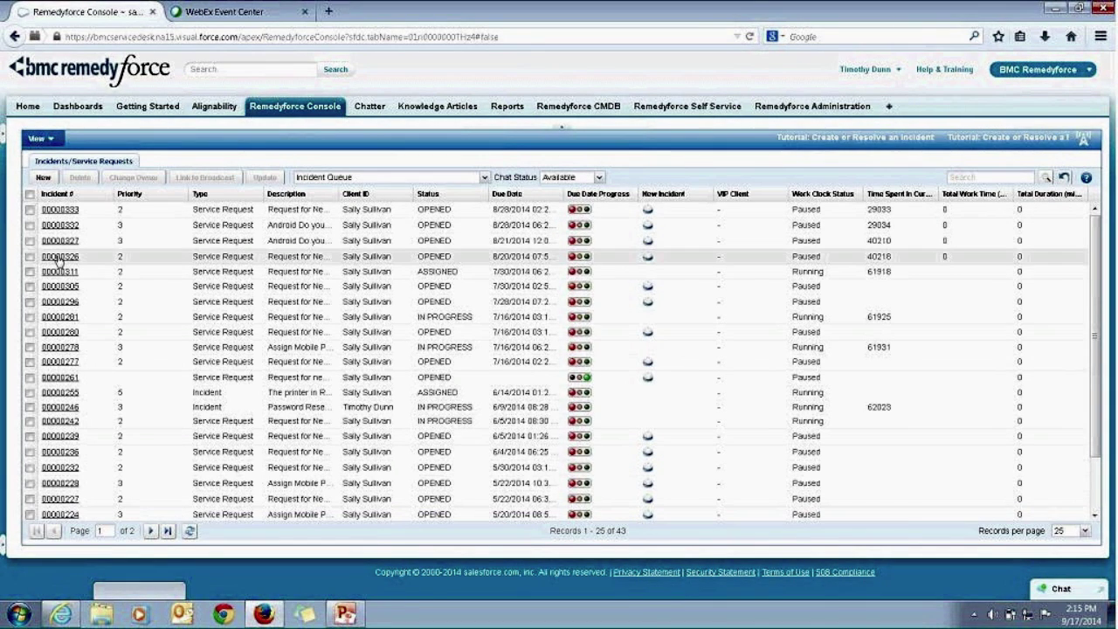
Step: Bulk update the Status of service requests 00000239, 00000236, 00000232, 00000228 and 00000227 to ASSIGNED
left_click(31, 437)
left_click(29, 452)
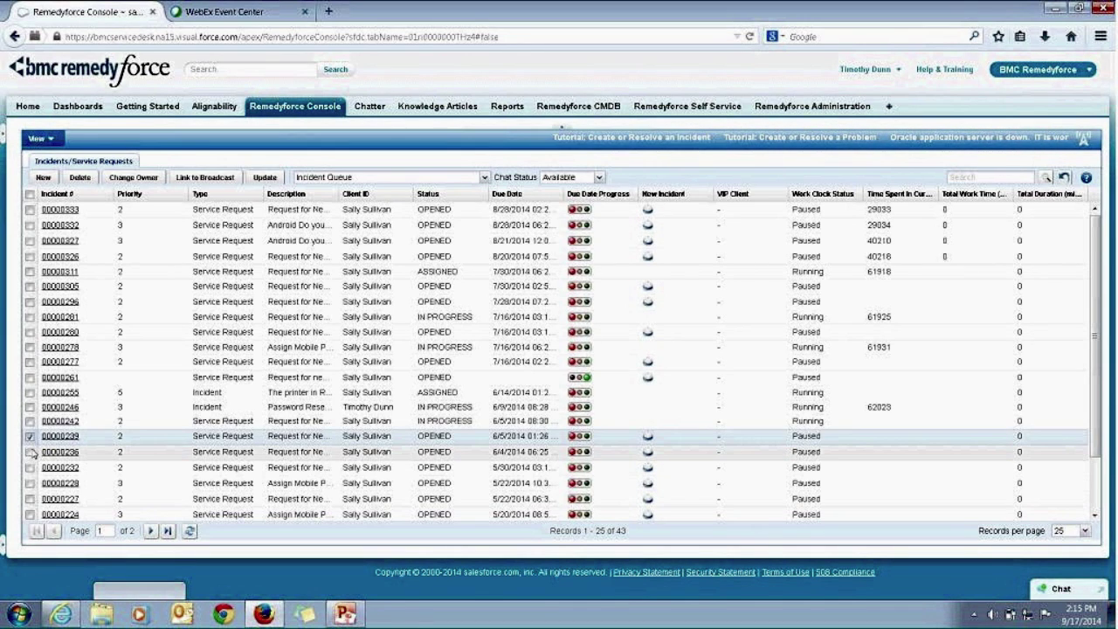
left_click(29, 467)
left_click(30, 483)
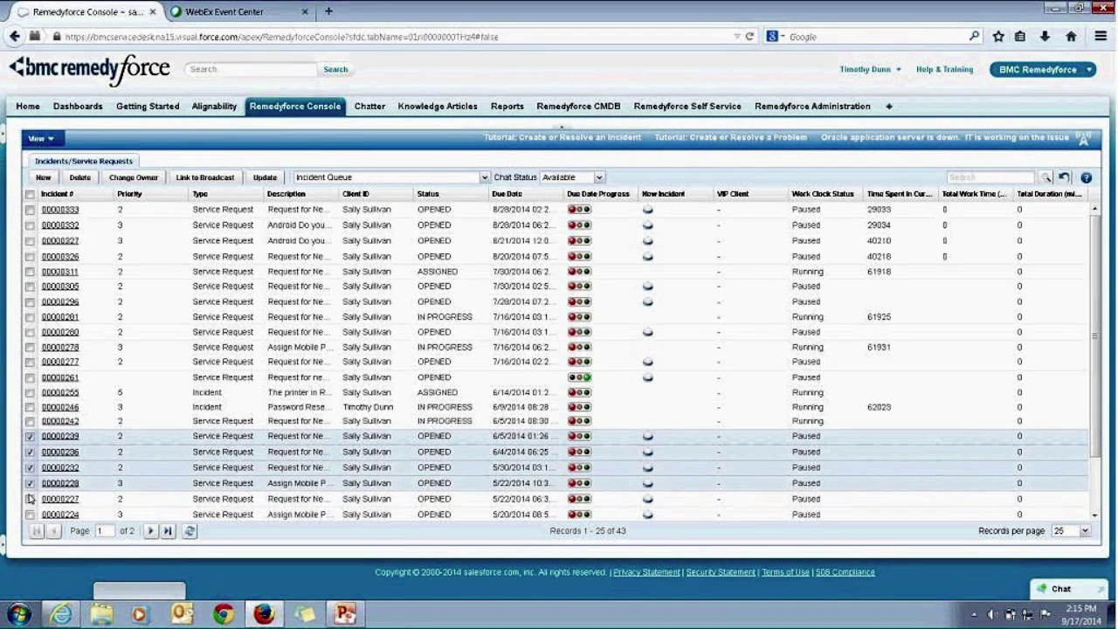
left_click(29, 499)
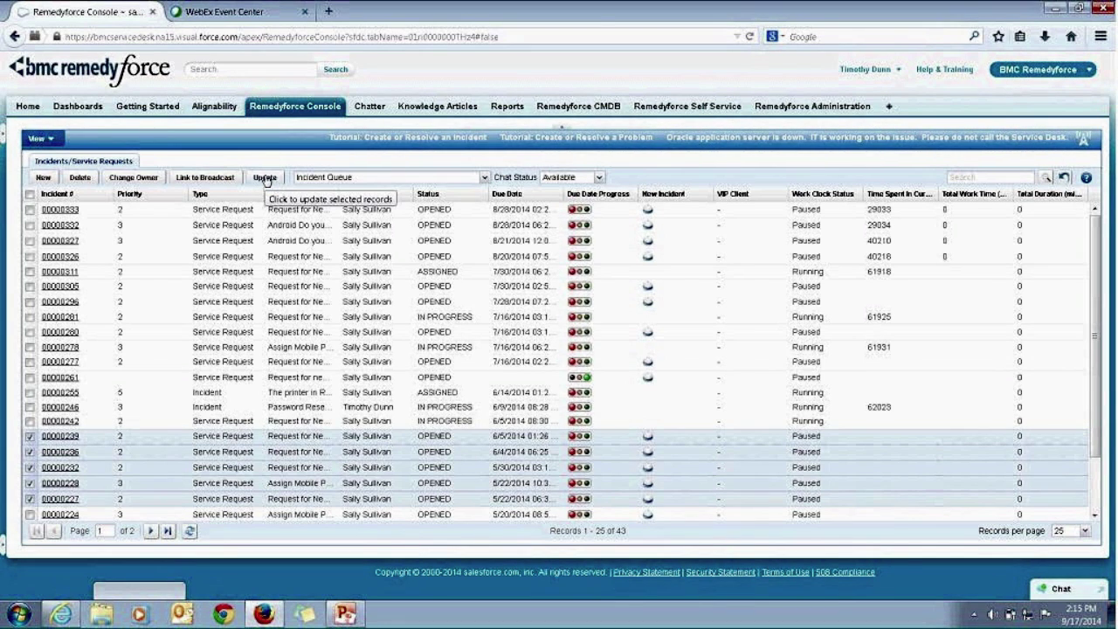
left_click(266, 178)
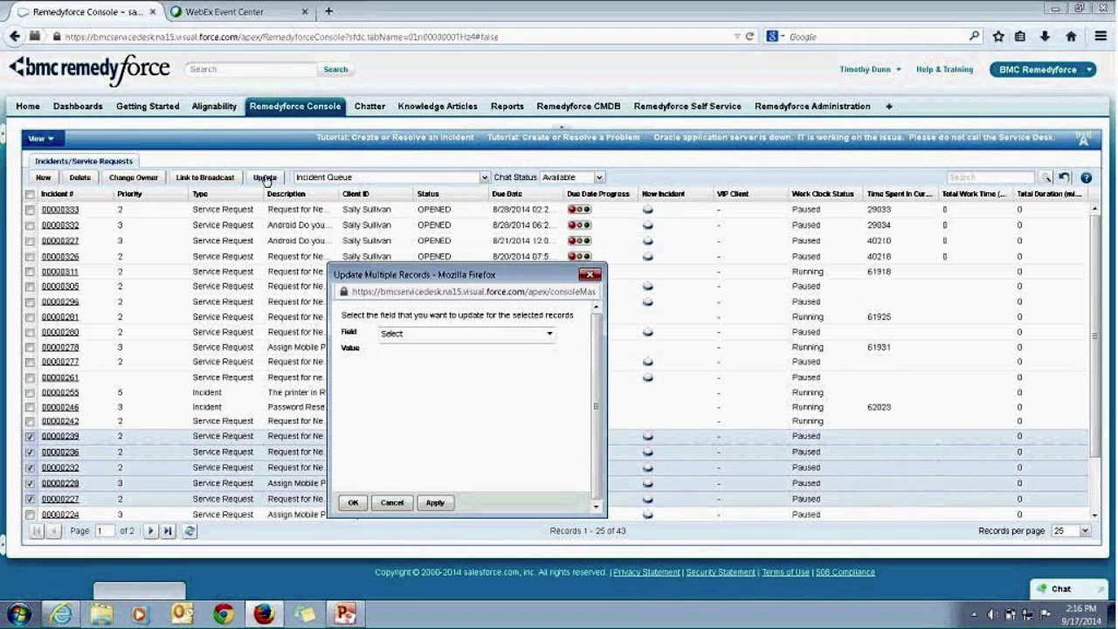
left_click(550, 339)
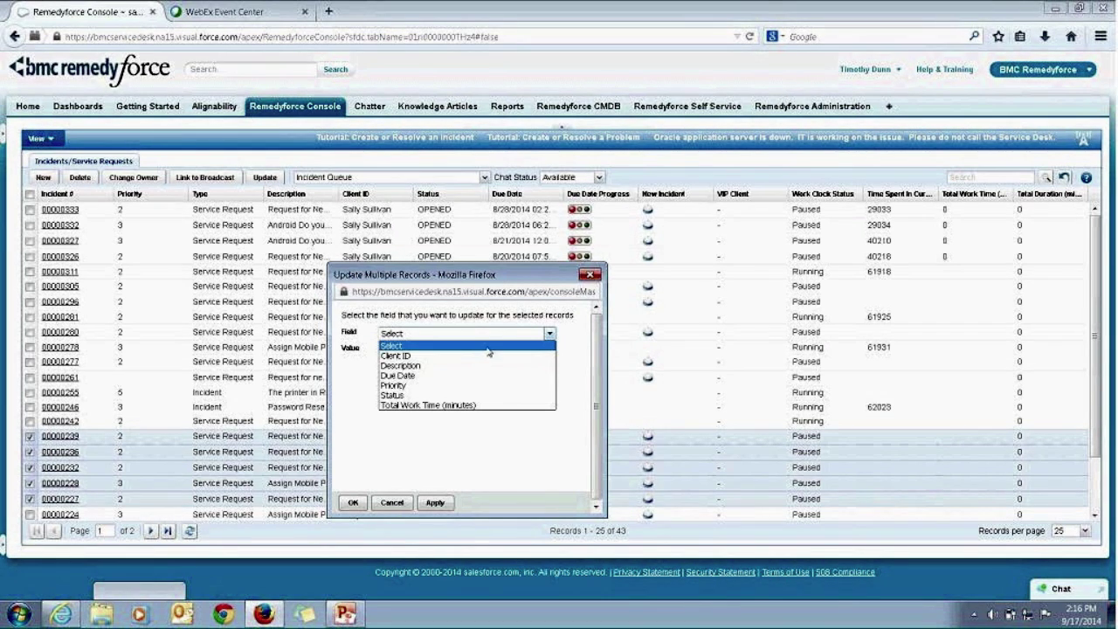
left_click(437, 395)
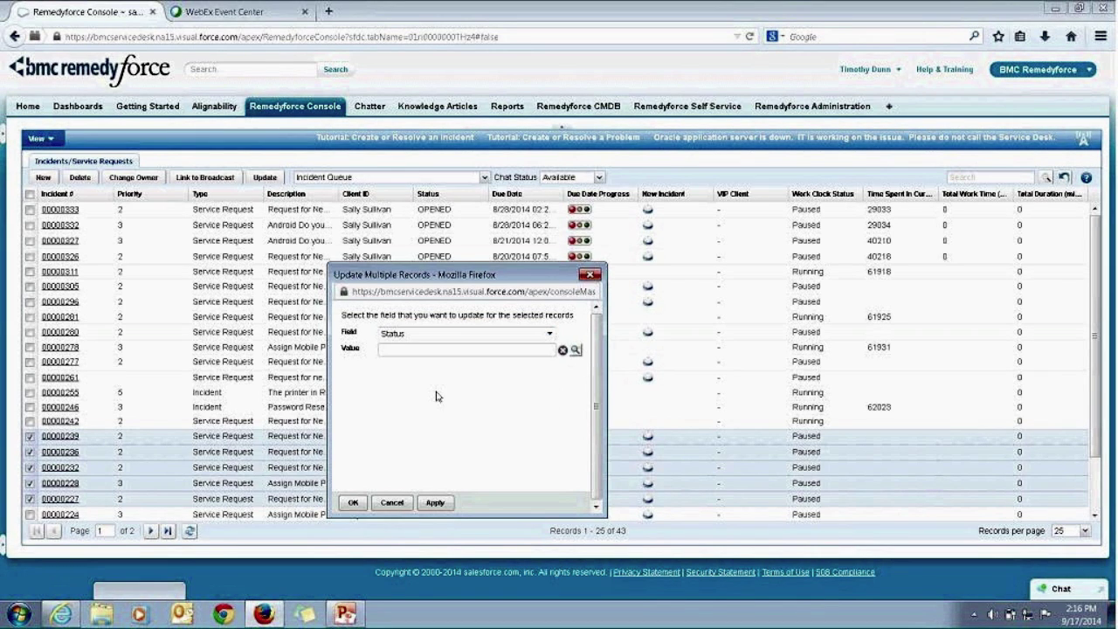
left_click(575, 350)
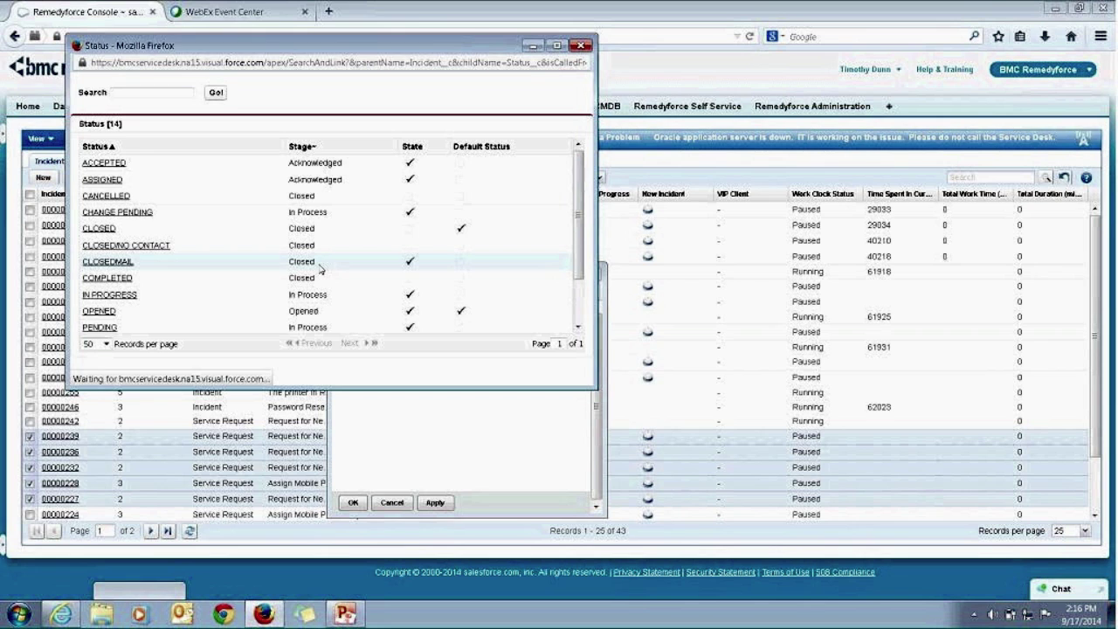
left_click(102, 179)
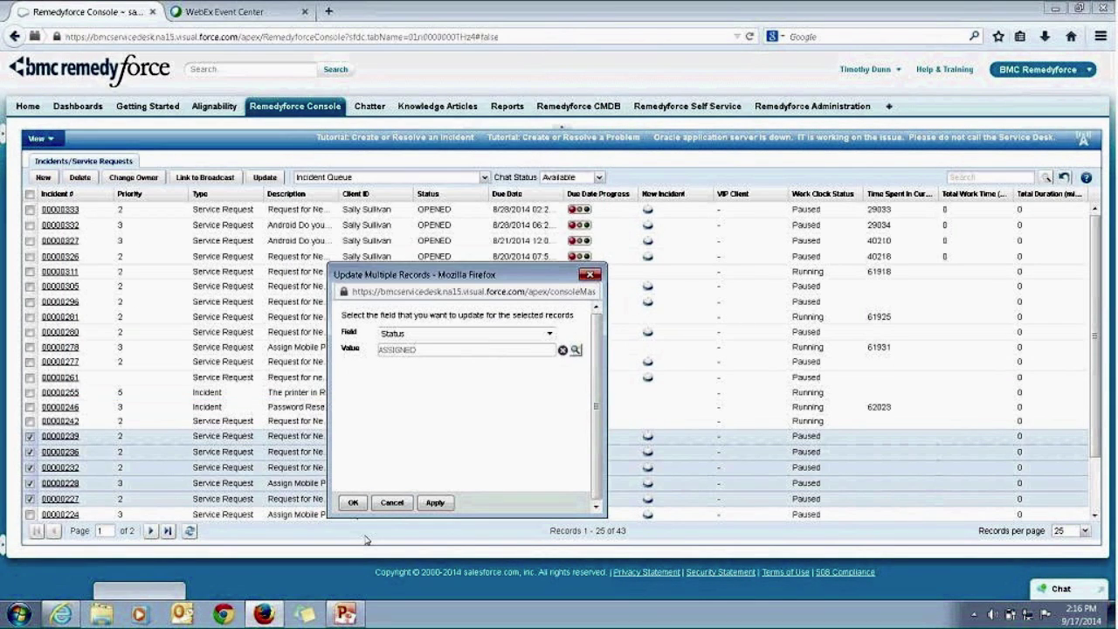
left_click(435, 502)
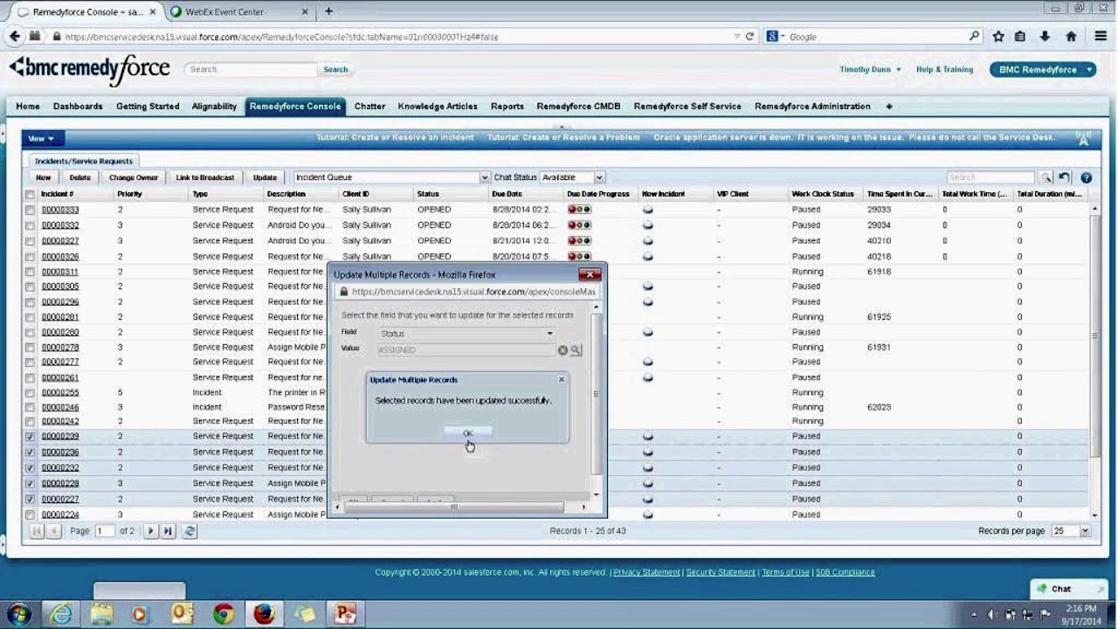
left_click(469, 434)
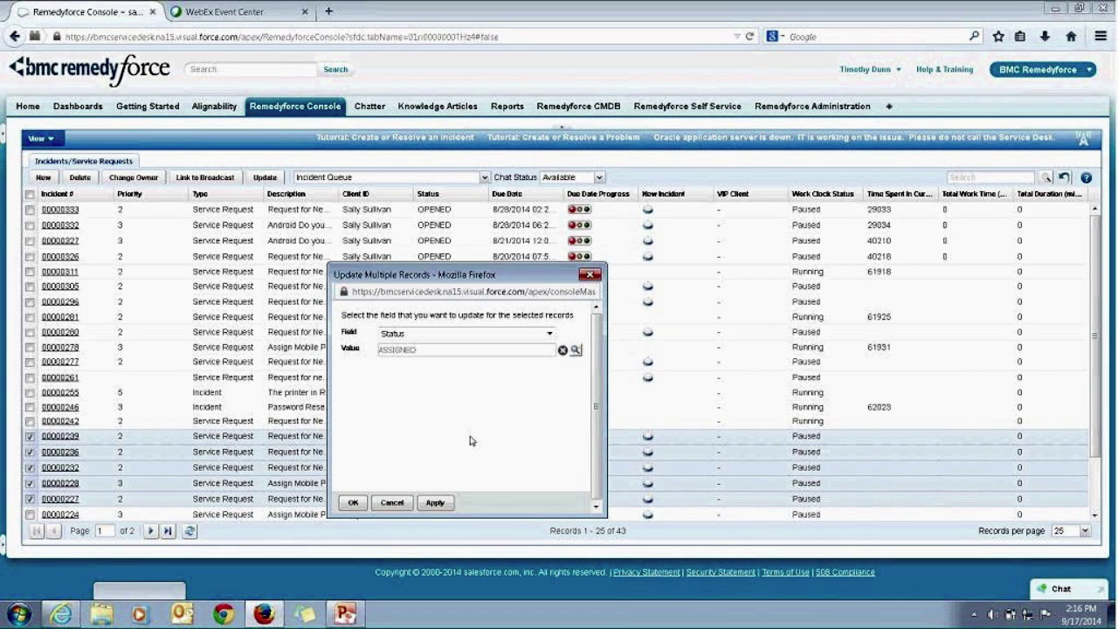
left_click(353, 504)
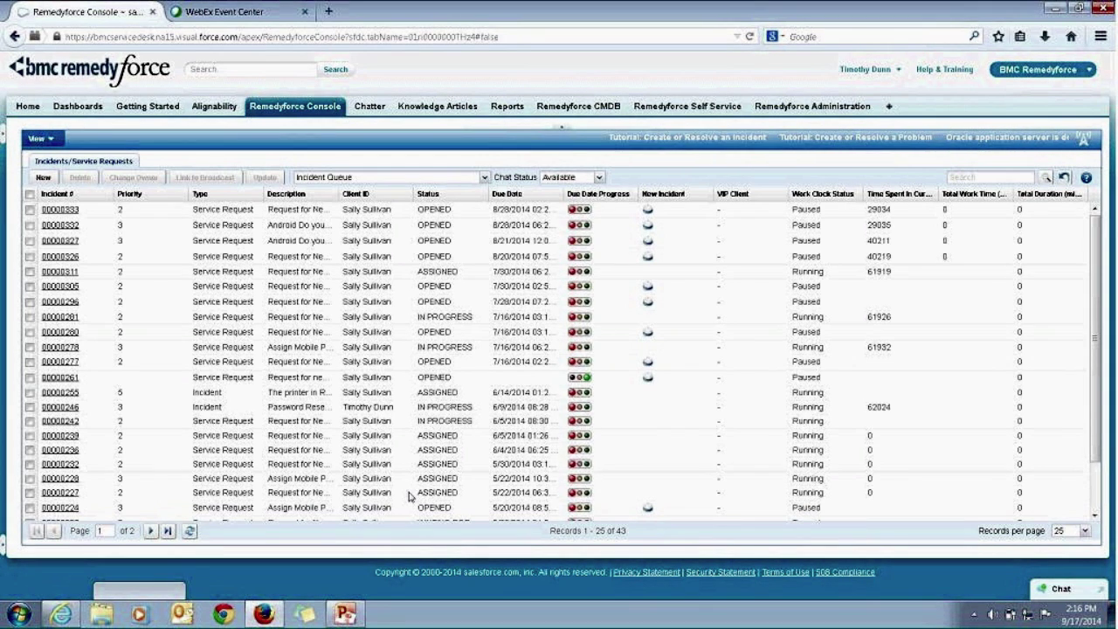
Step: Search the Incident Queue list for "mobile"
left_click(997, 178)
type("mobile")
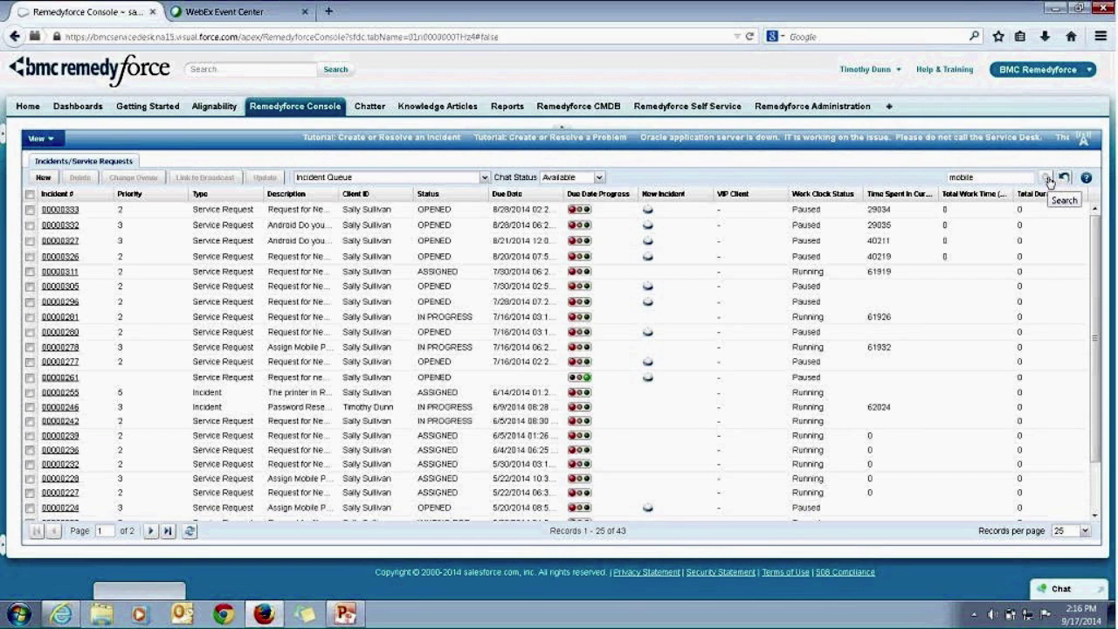
left_click(1050, 179)
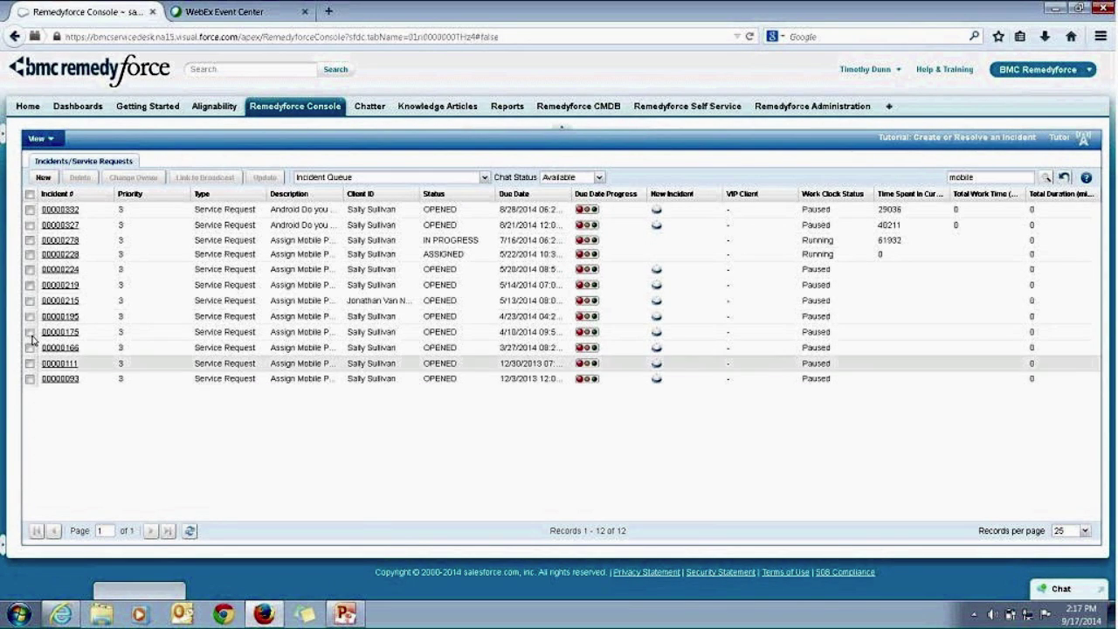
Step: Select all the records found for "mobile" and change their owner to the Telecommunications queue
left_click(29, 195)
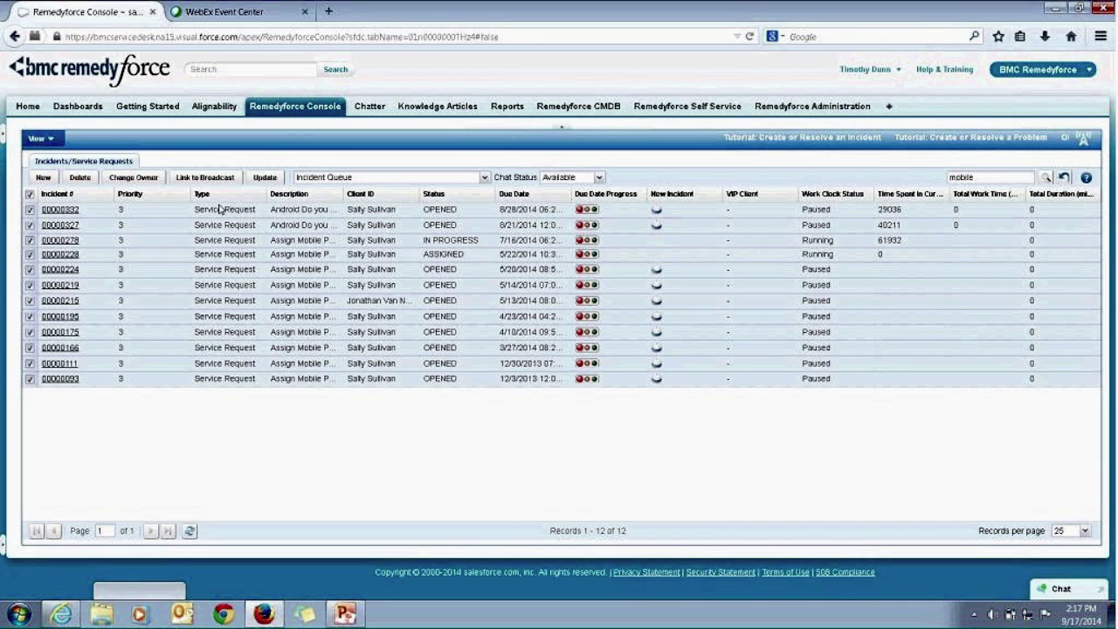
left_click(134, 178)
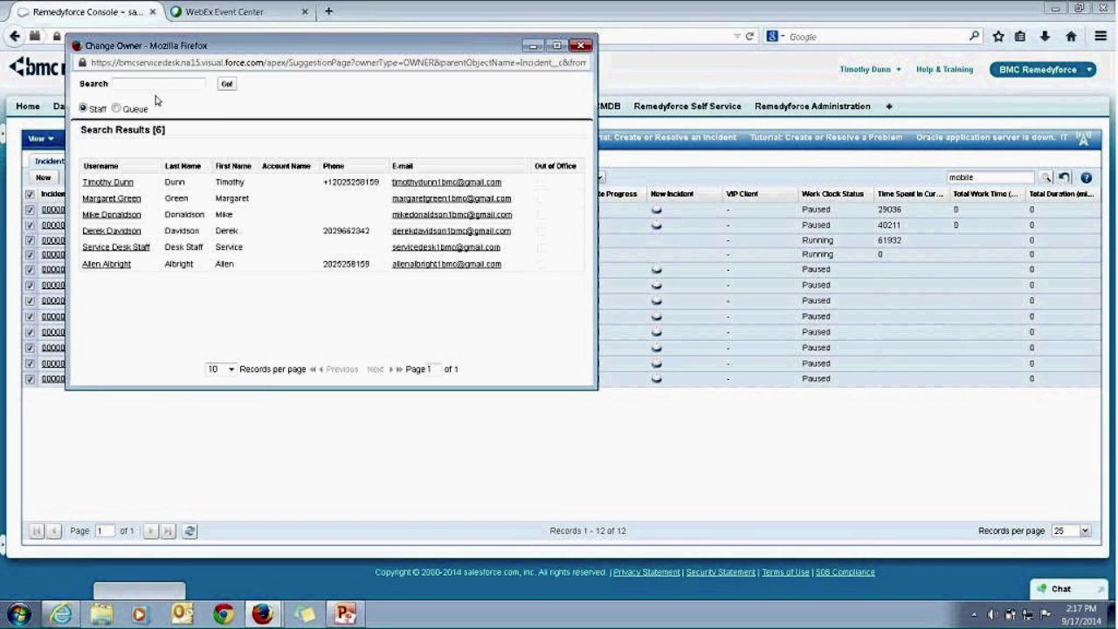
left_click(116, 108)
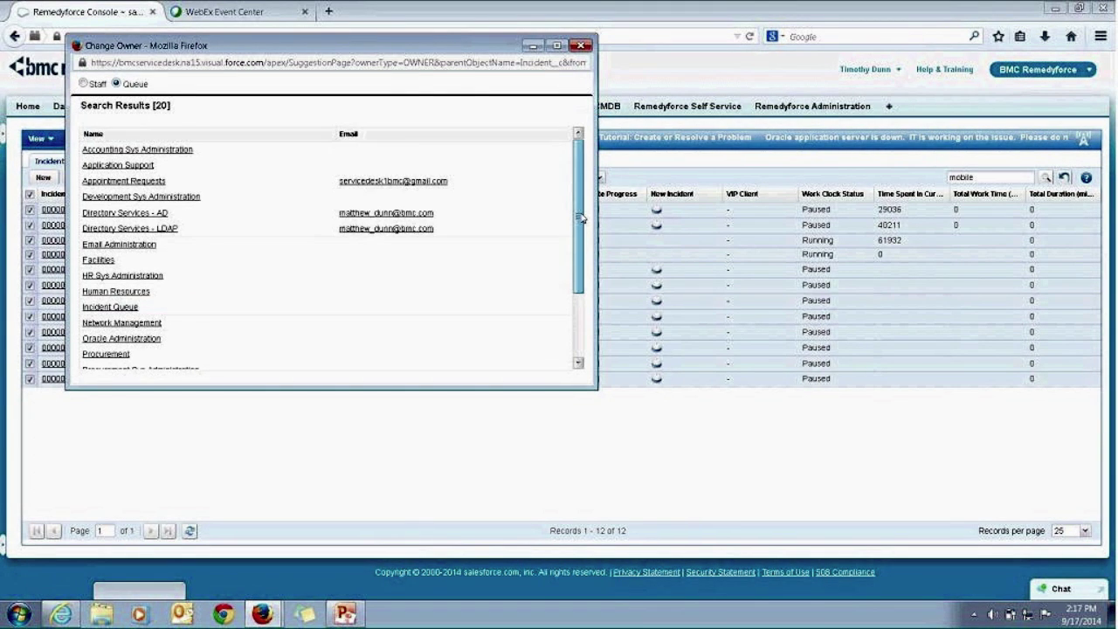
left_click_drag(579, 214, 585, 252)
scroll(175, 325, "down", 1)
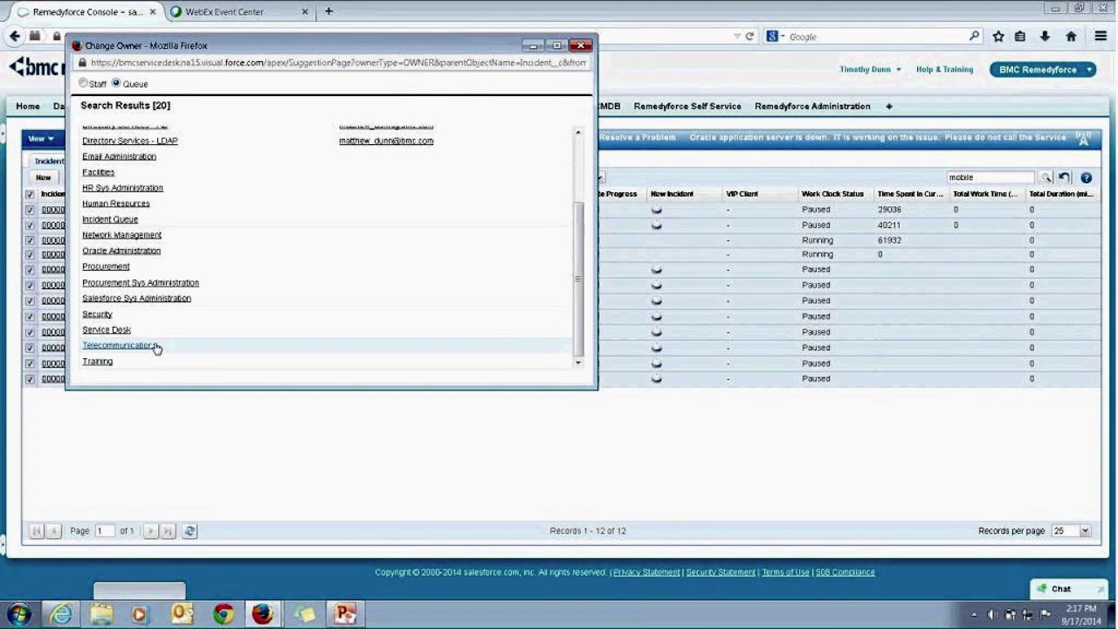
left_click(119, 345)
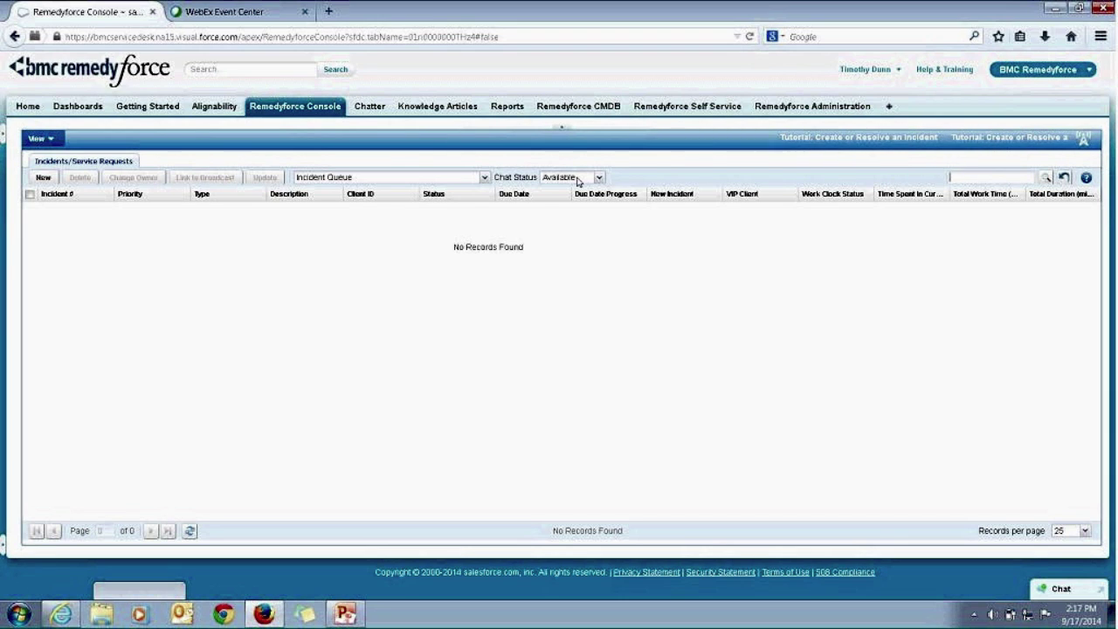
Step: Refresh the list, check the record count in the All view, and return to the Incident Queue view
left_click(188, 533)
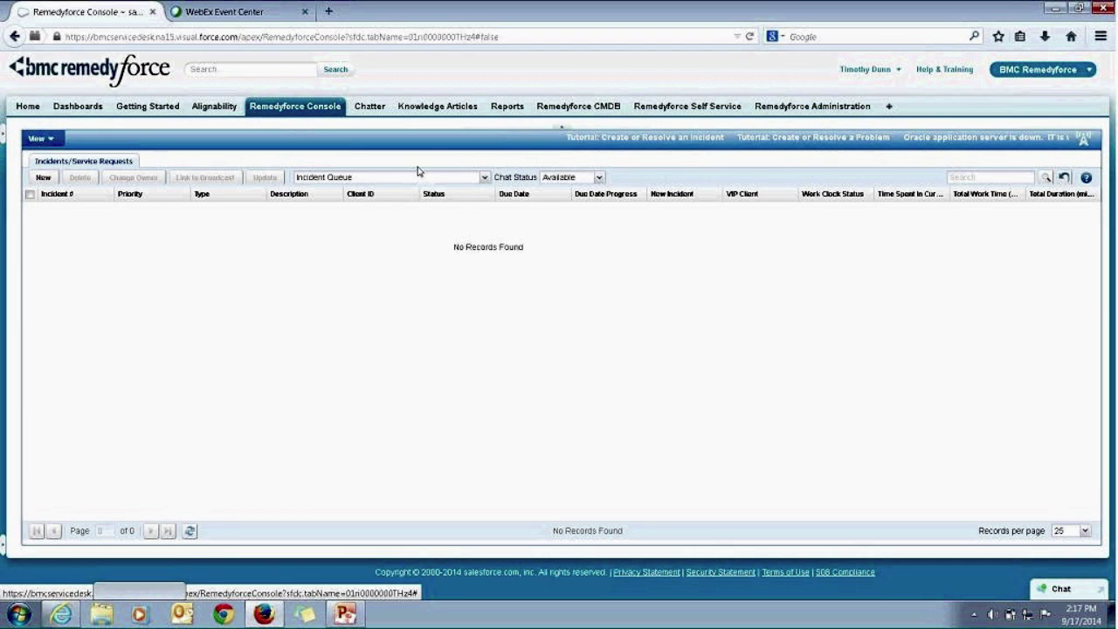
left_click(485, 177)
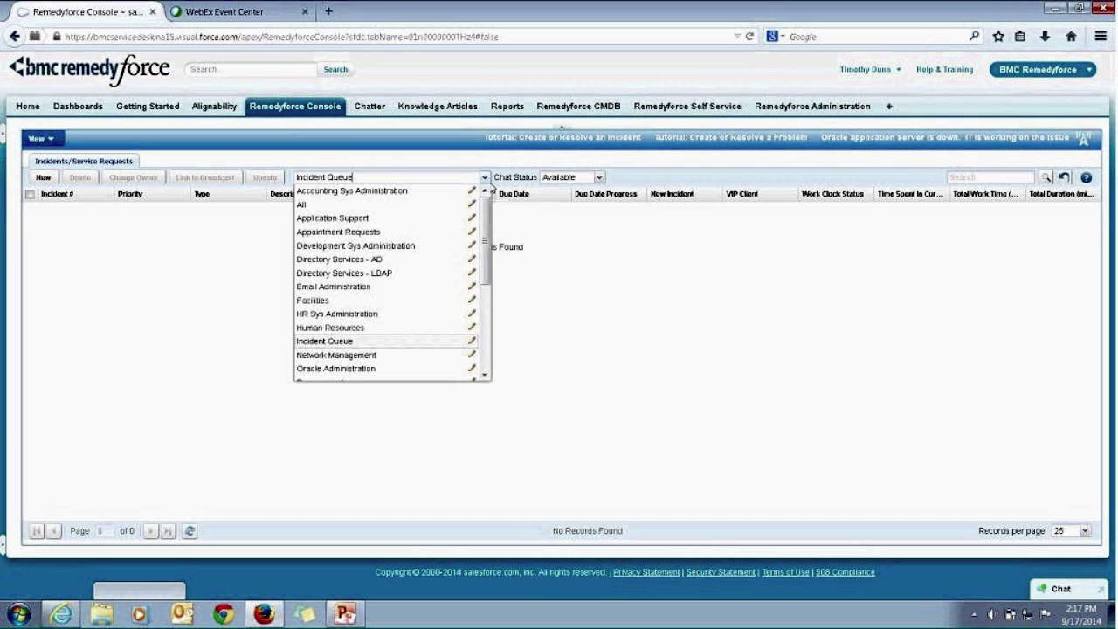
left_click(457, 206)
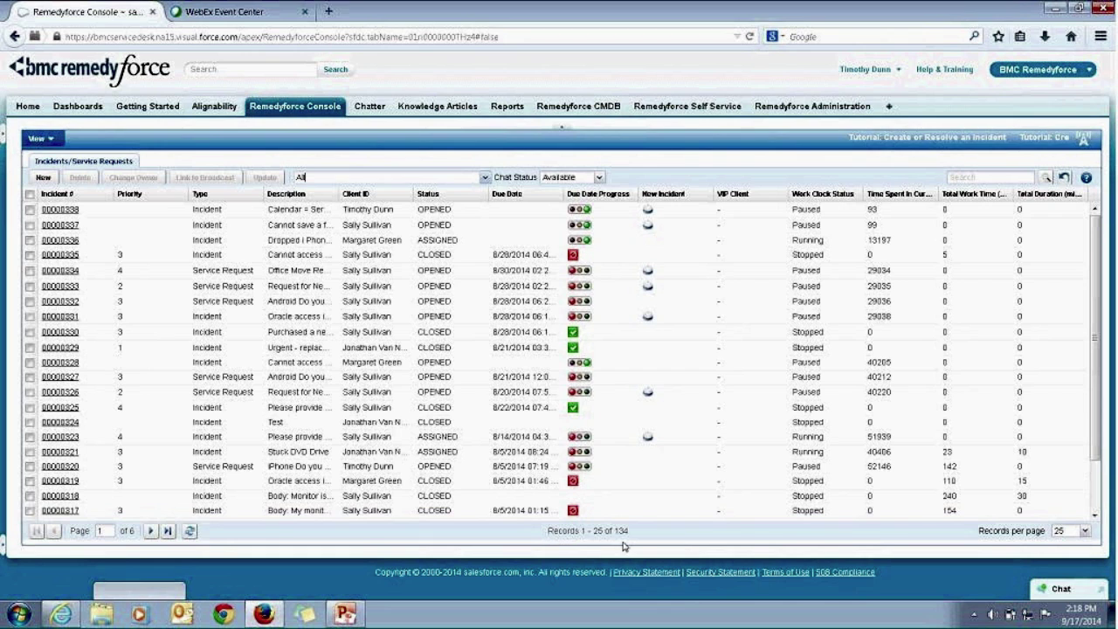
triple_click(627, 531)
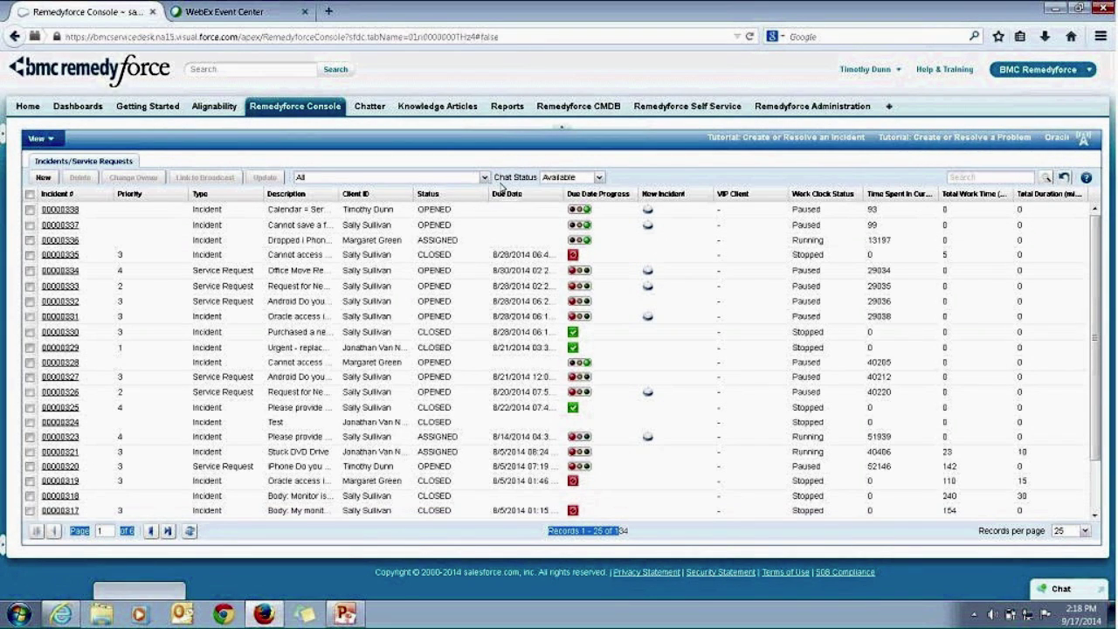
left_click(484, 177)
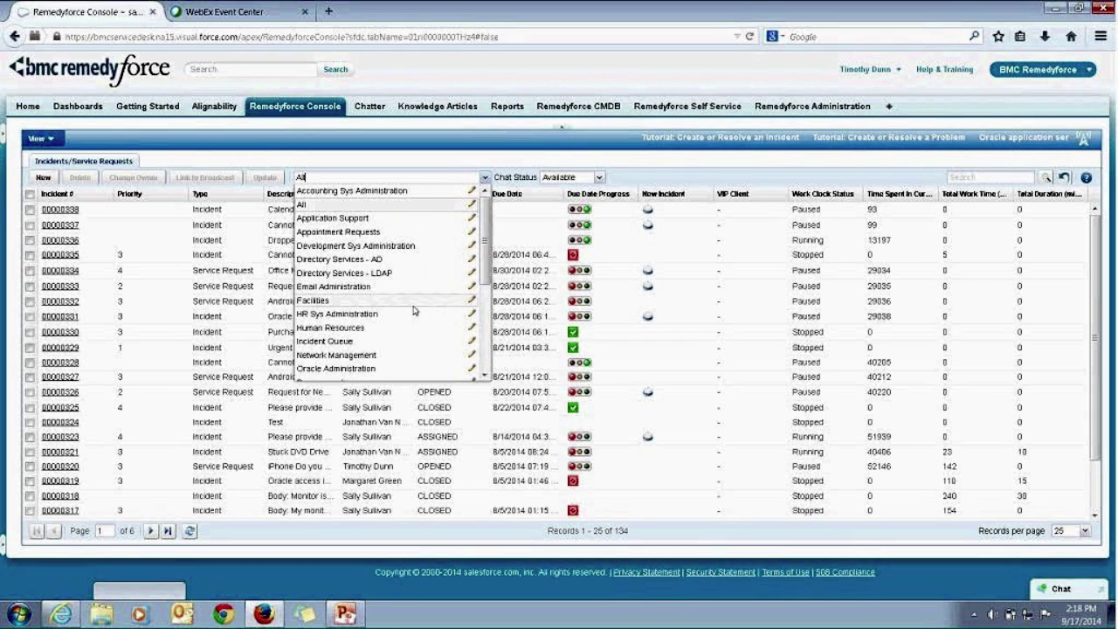
left_click(413, 343)
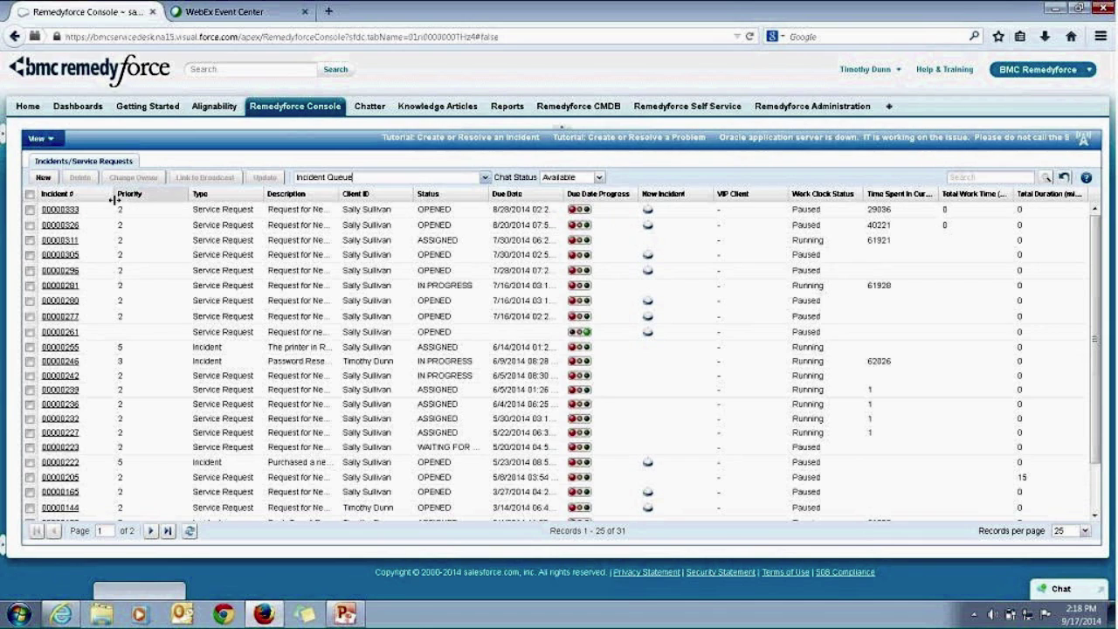
Step: Narrow the Incident # and Priority columns and widen the Description column in the Incident Queue list
left_click_drag(113, 201, 103, 201)
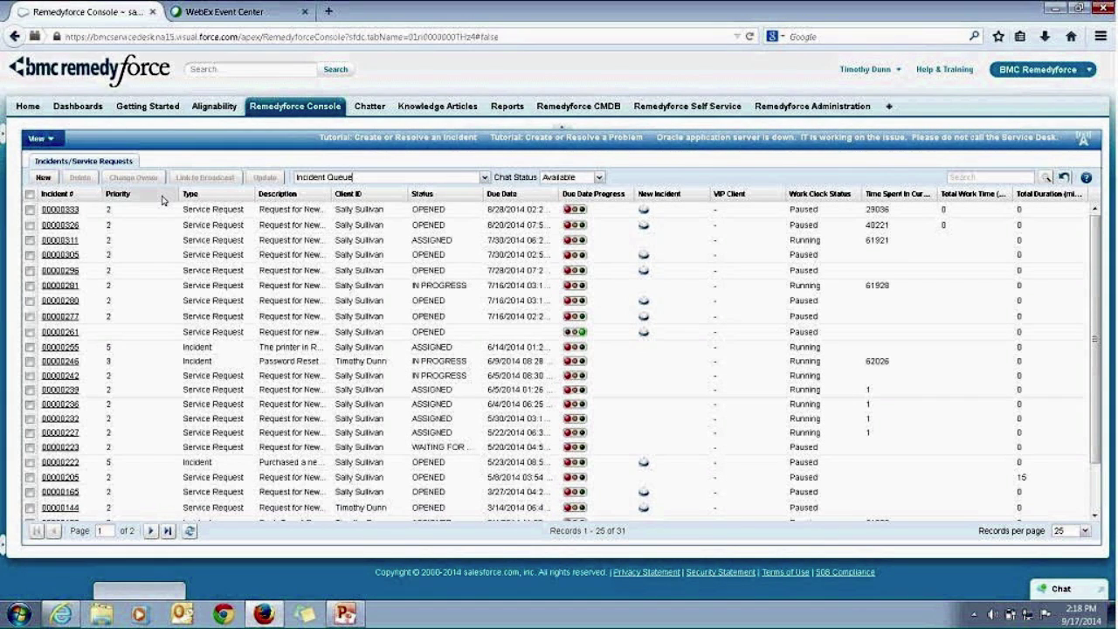
left_click_drag(179, 194, 144, 196)
left_click_drag(378, 196, 390, 196)
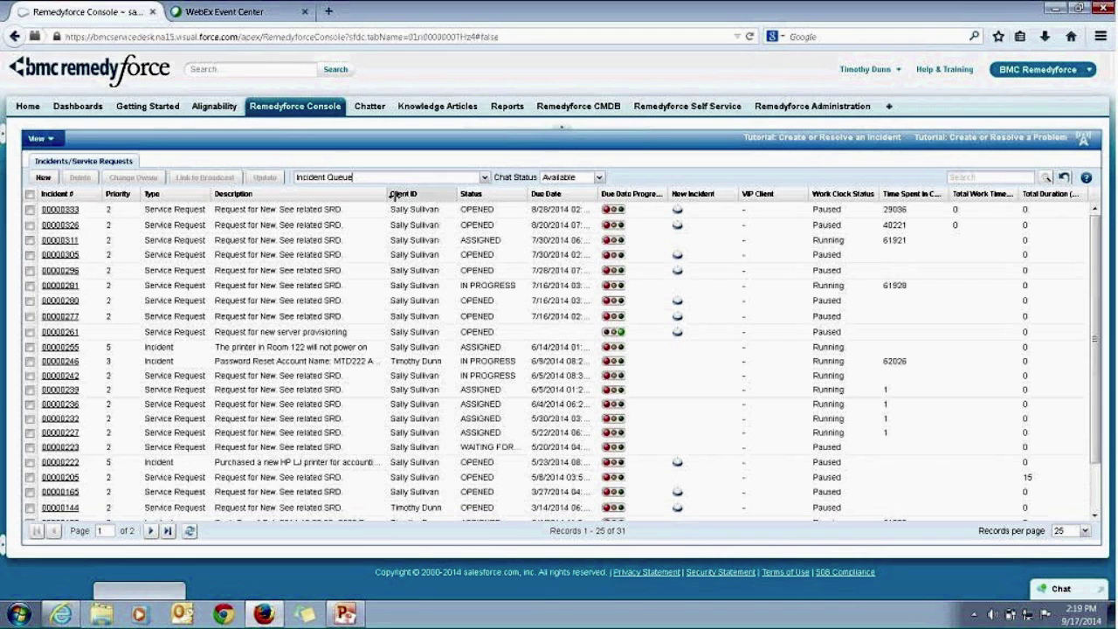
Step: Show the Broadcasts list and look through its available views, keeping Active Broadcasts
left_click(52, 142)
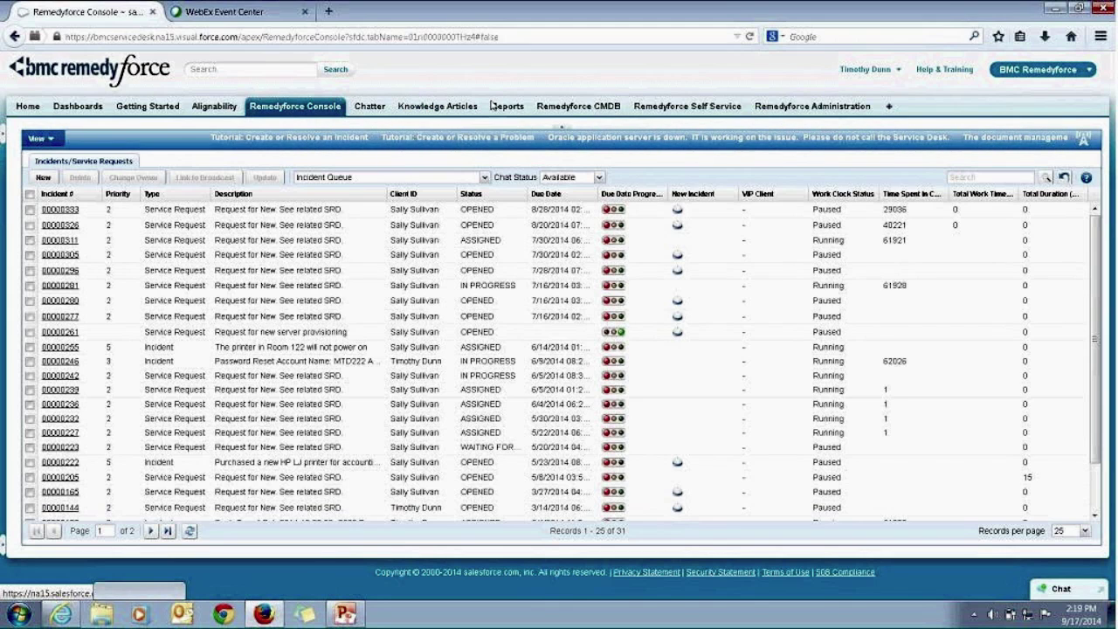
left_click(53, 140)
left_click(49, 225)
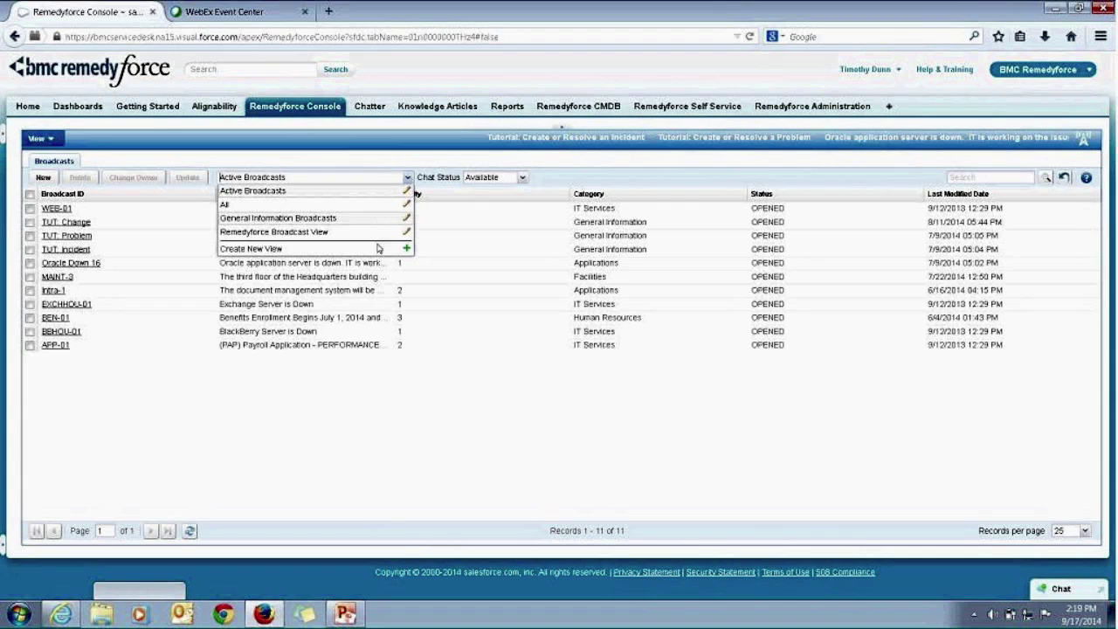
left_click(424, 397)
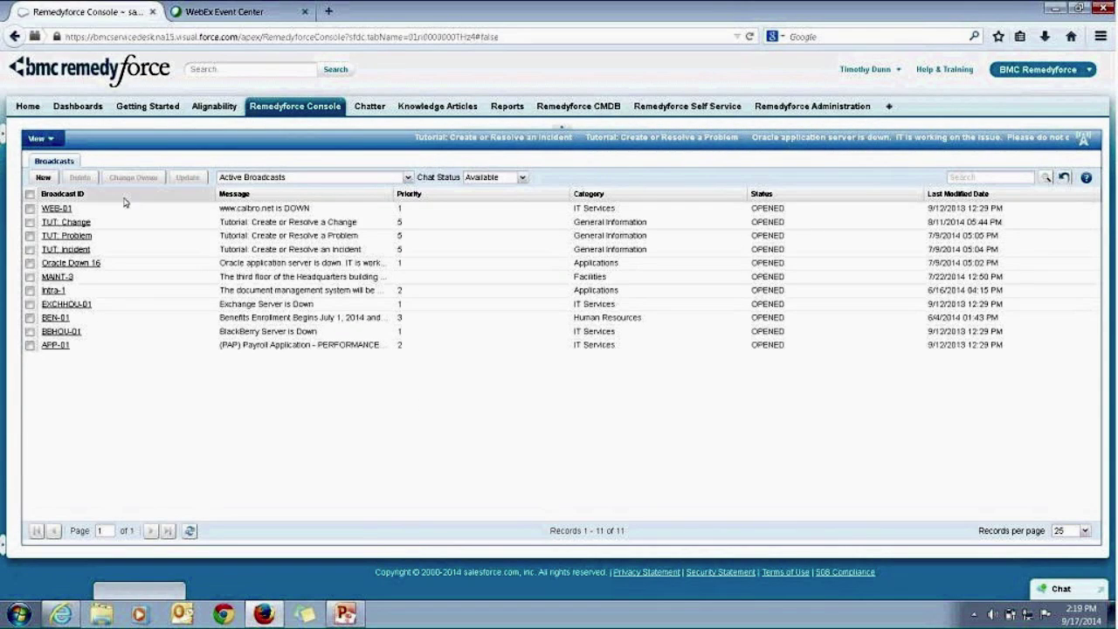
Step: Return to the Incidents/Service Requests list and open incident 00000255 about the printer in Room 122
left_click(39, 138)
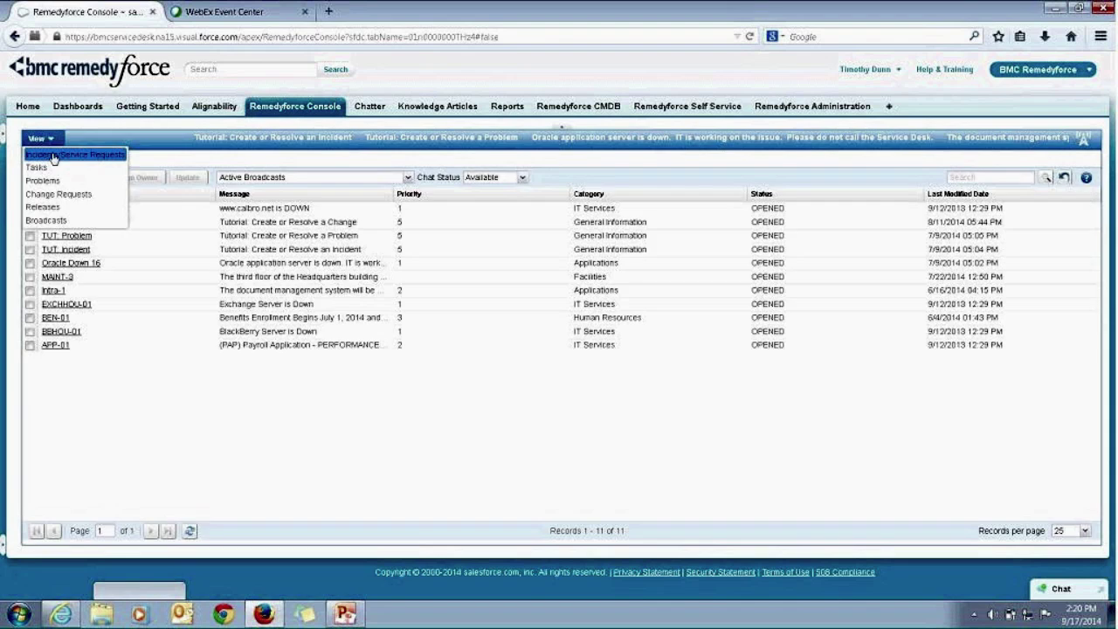
left_click(53, 156)
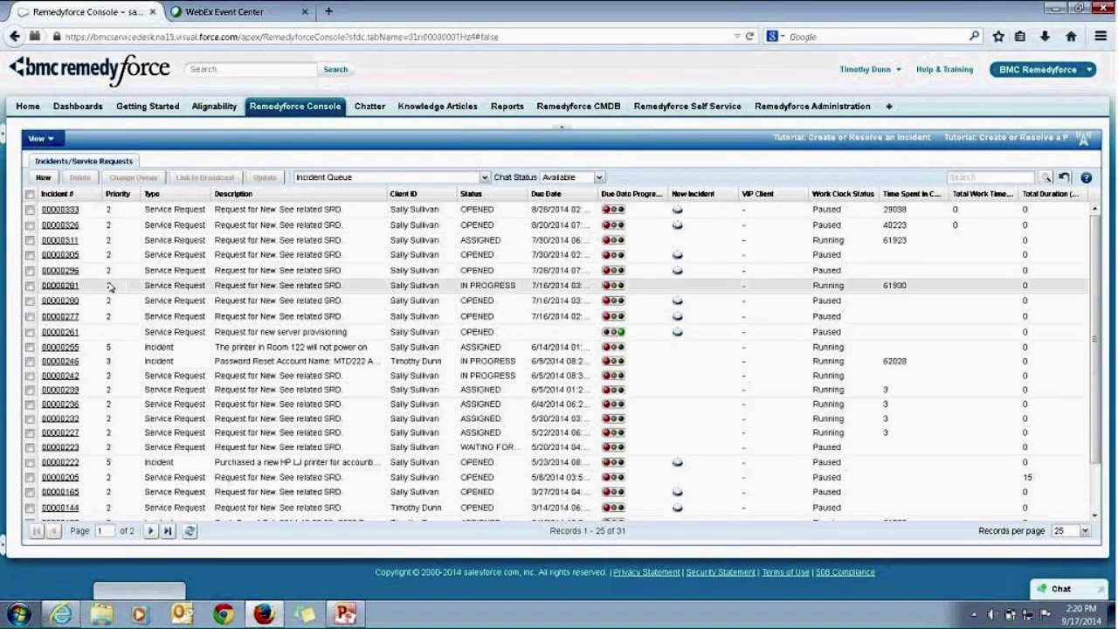
left_click(57, 349)
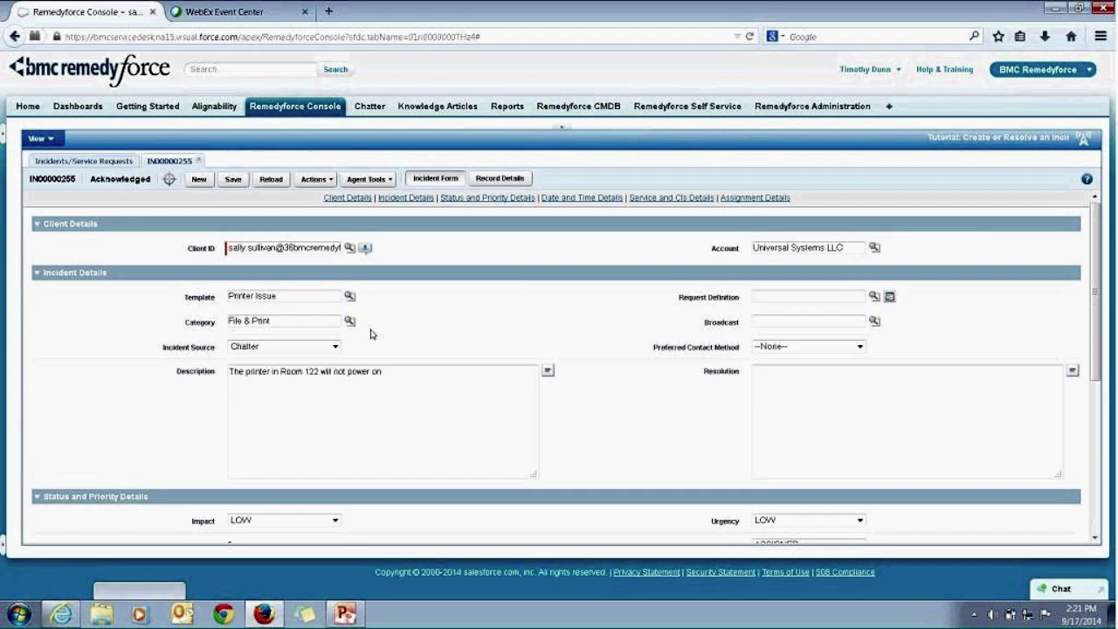
Step: Look through the Incident Source options, keeping Chatter, and set the Preferred Contact Method to Mobile Phone
left_click(337, 348)
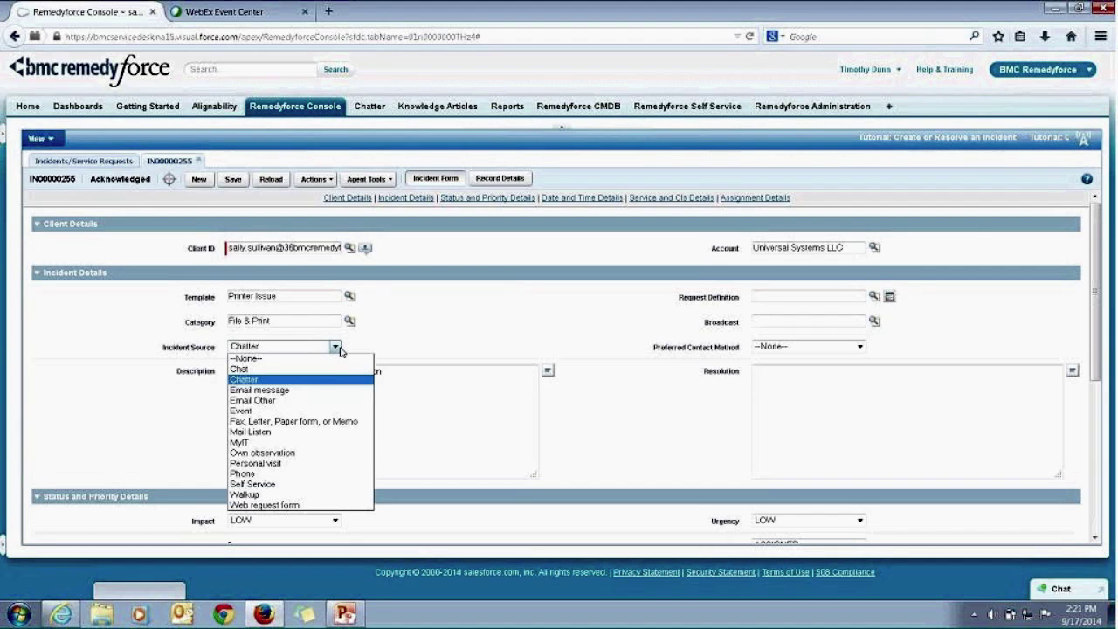
left_click(411, 340)
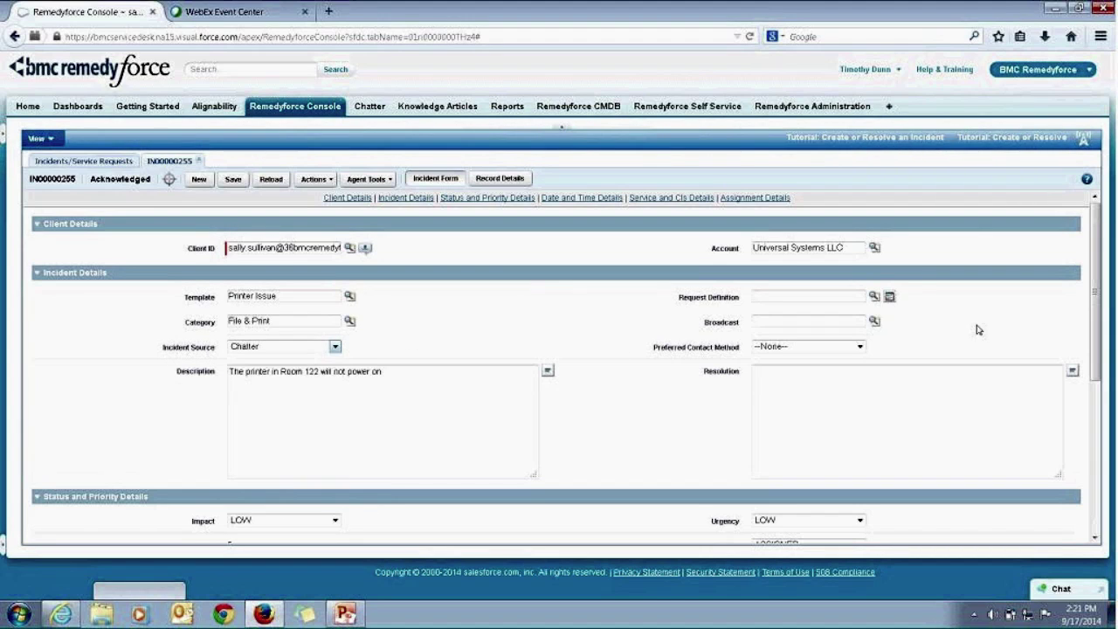
left_click(859, 347)
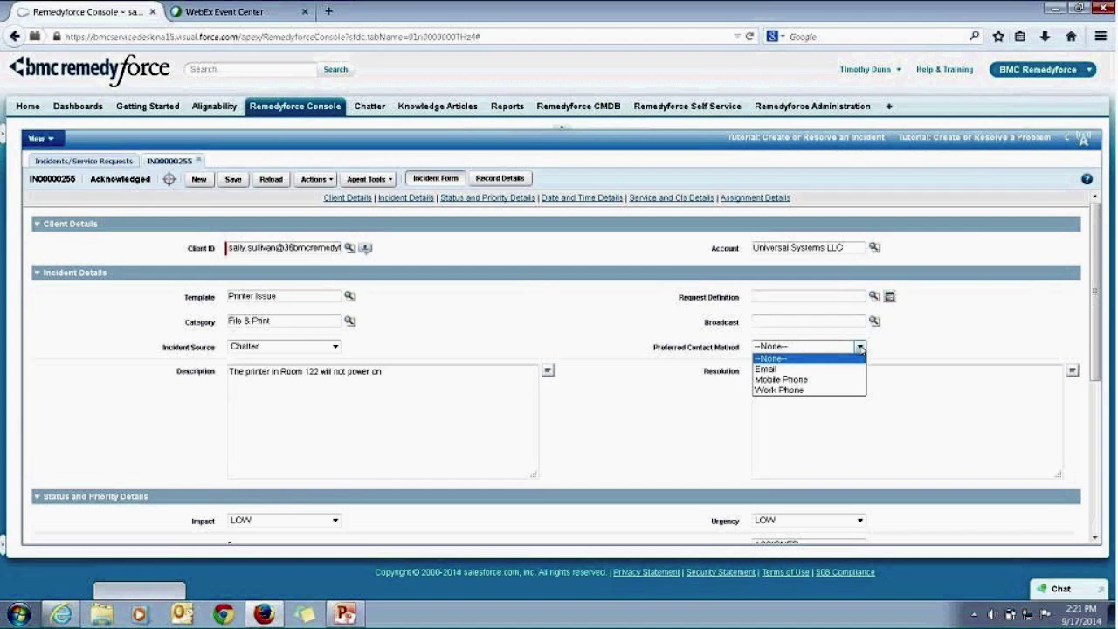
left_click(828, 383)
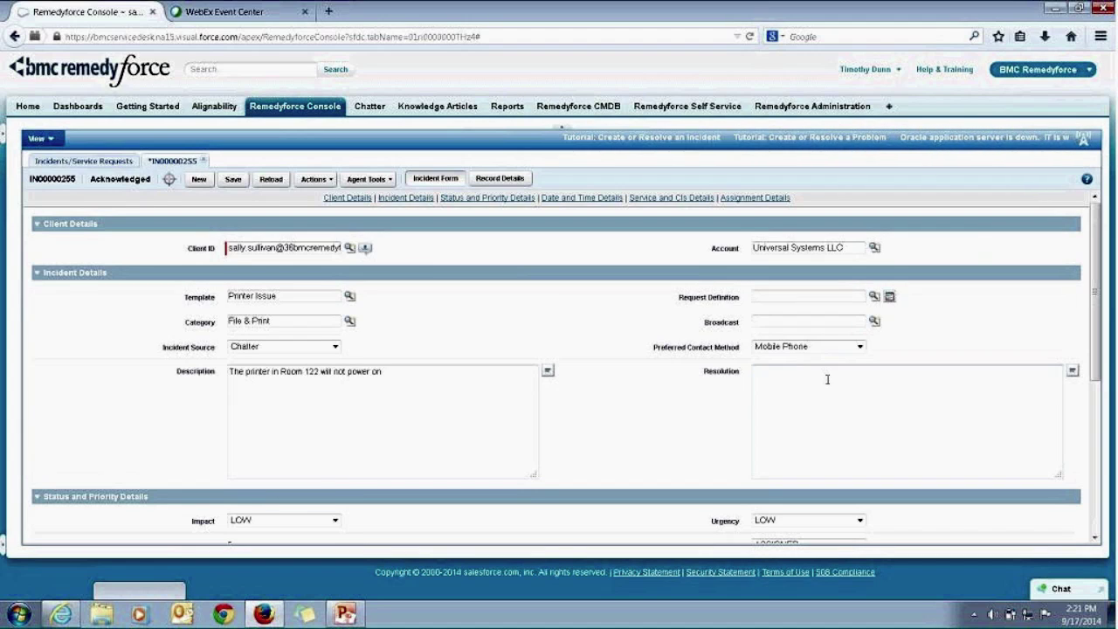